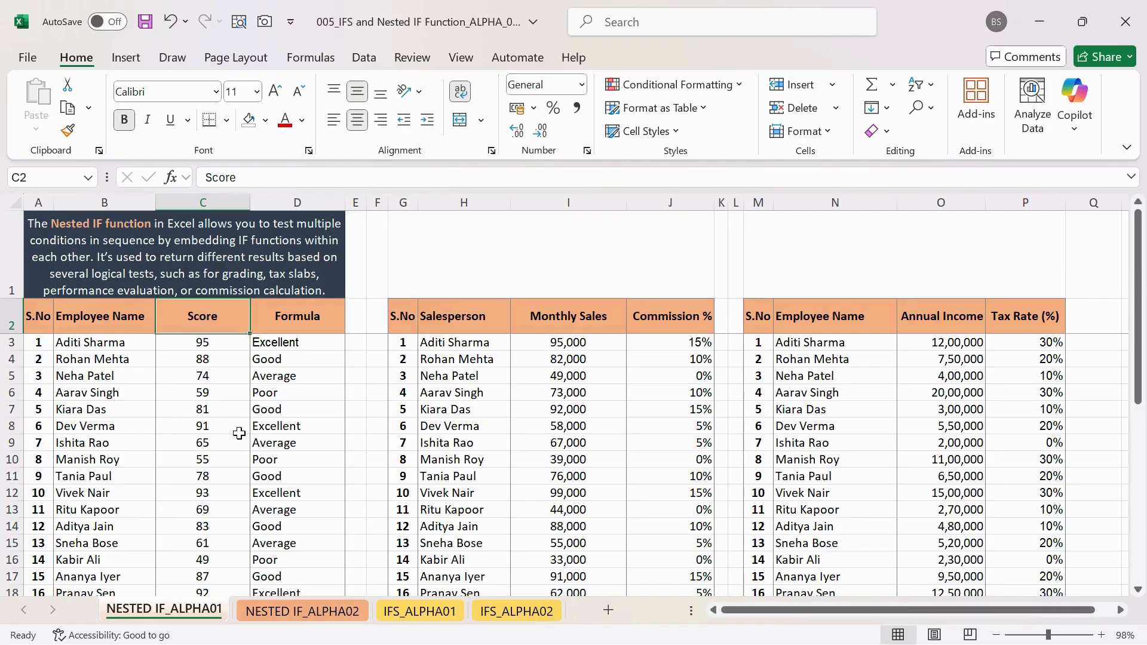
Examine the first logical test C3>=90 and its "Excellent" result in the nested IF formula of cell D3
scroll(310, 430, "up", 3)
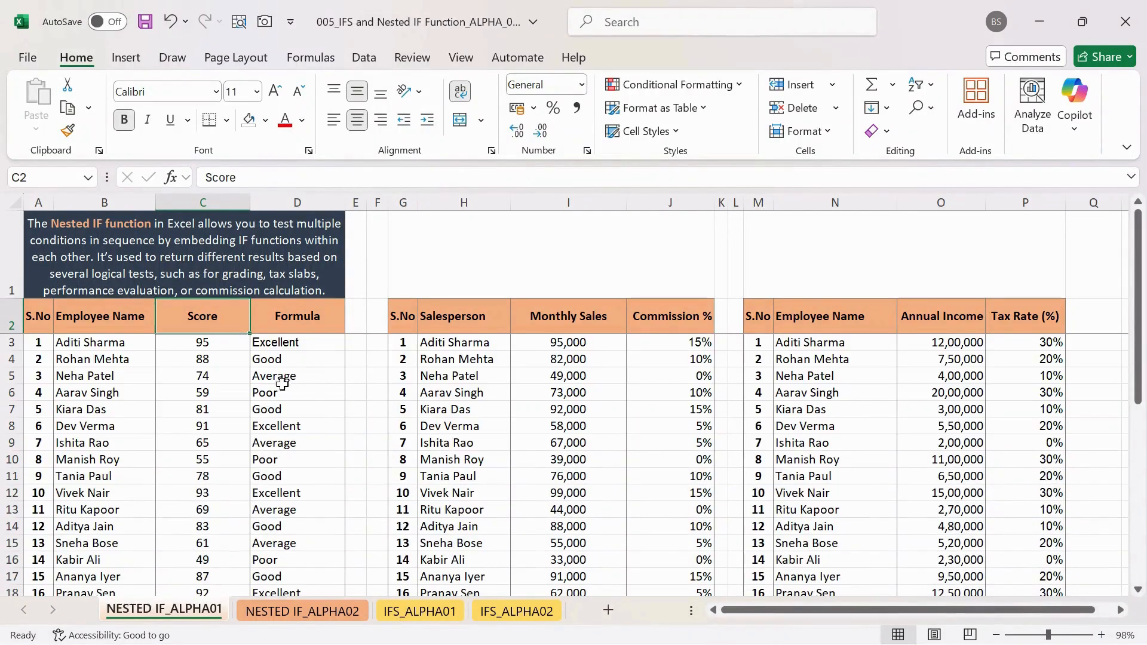
left_click(283, 343)
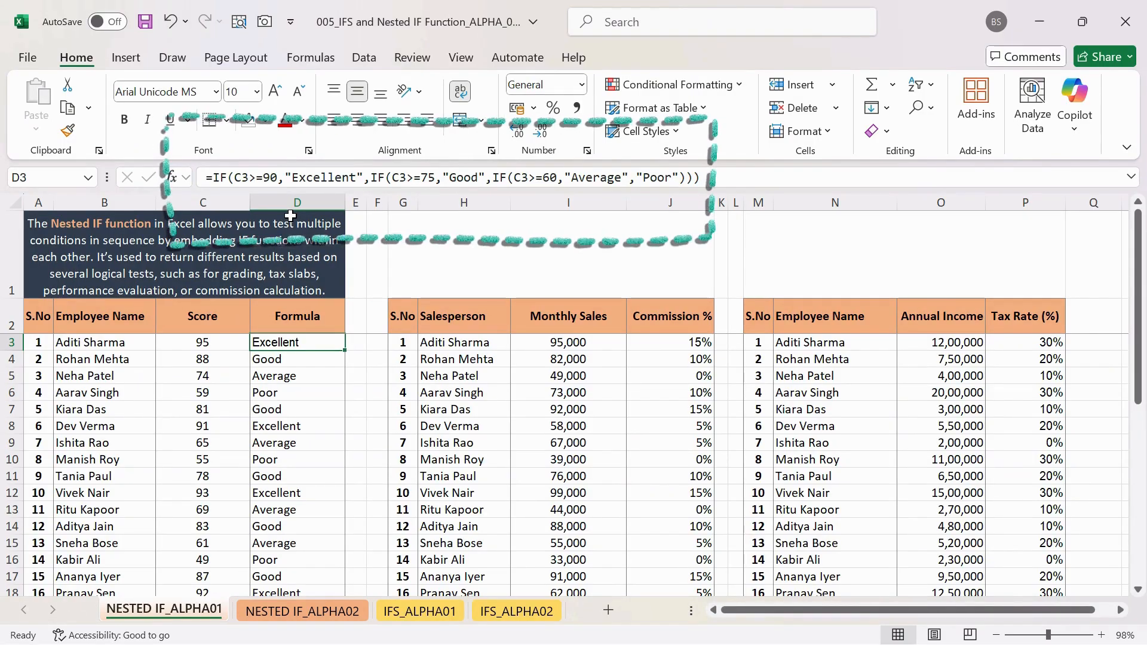
left_click(276, 177)
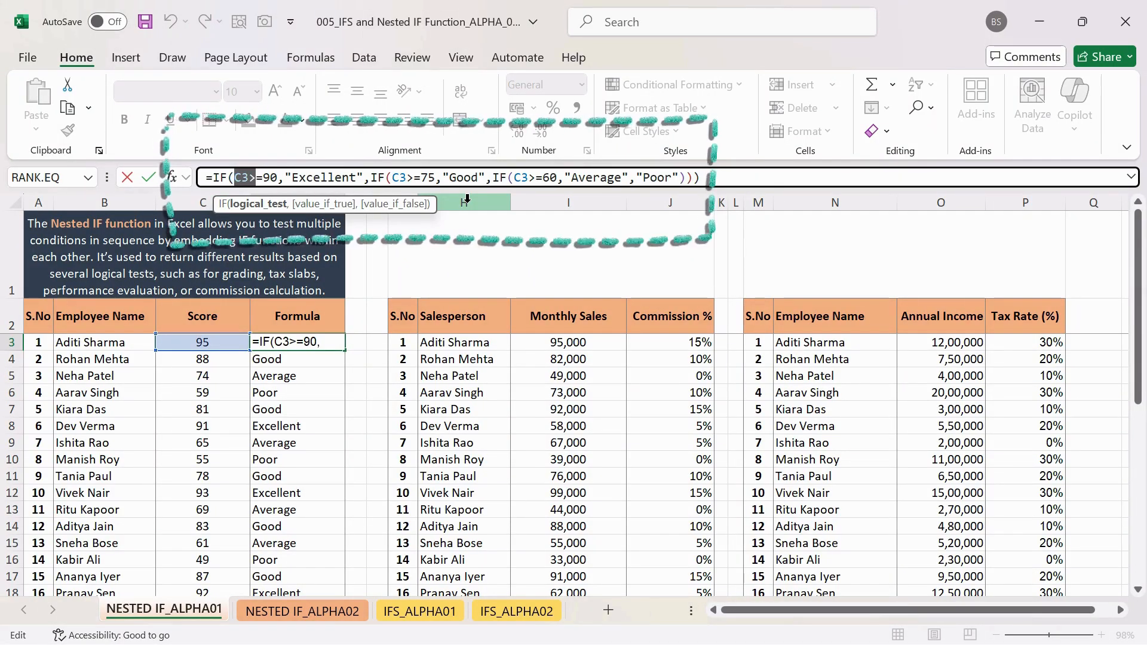
key("shift+Right")
key("shift+Right")
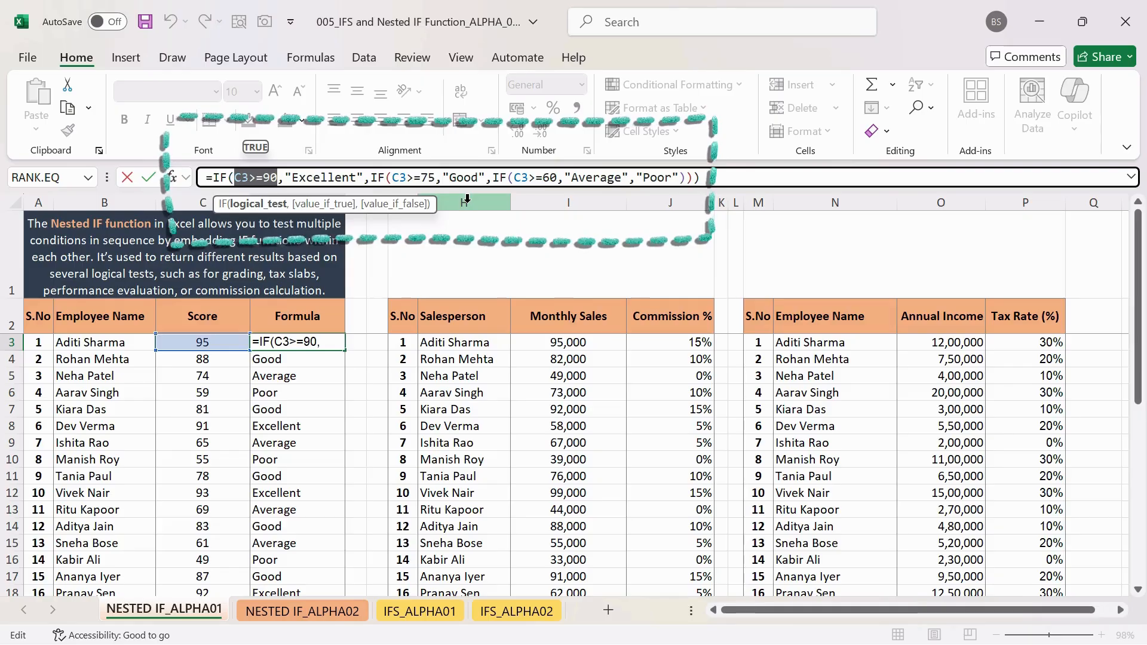
key("Right")
key("shift+Right")
key("shift+Right")
key("shift+Right")
key("shift+Right")
key("shift+Right")
key("shift+Right")
key("shift+Right")
key("shift+Right")
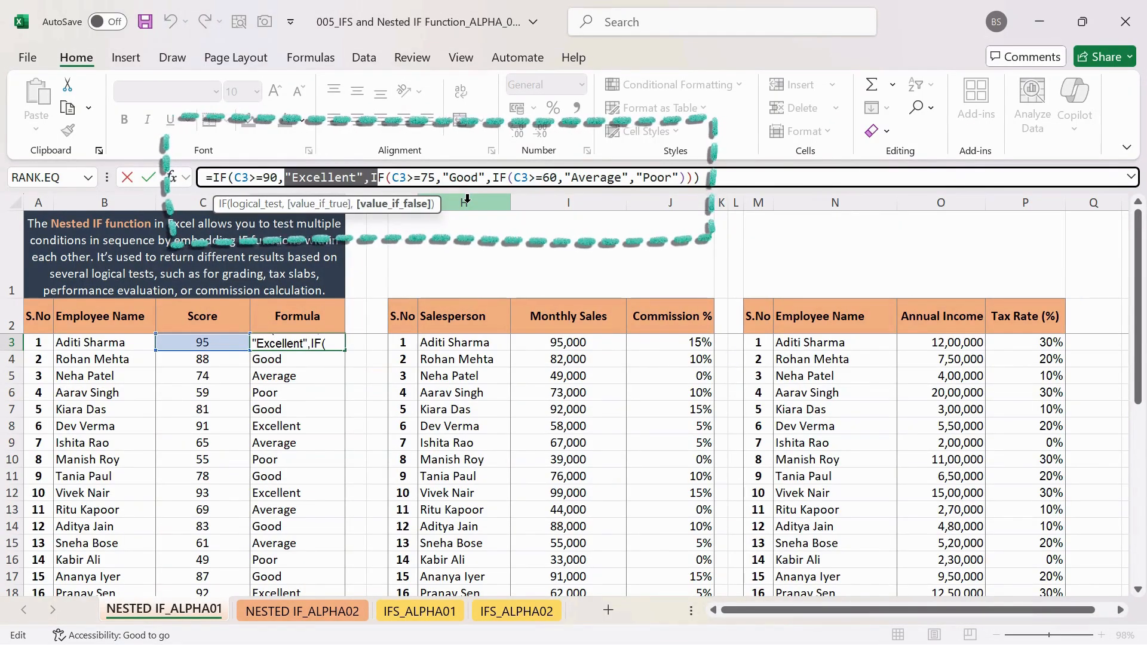
key("shift+Left")
key("shift+Left")
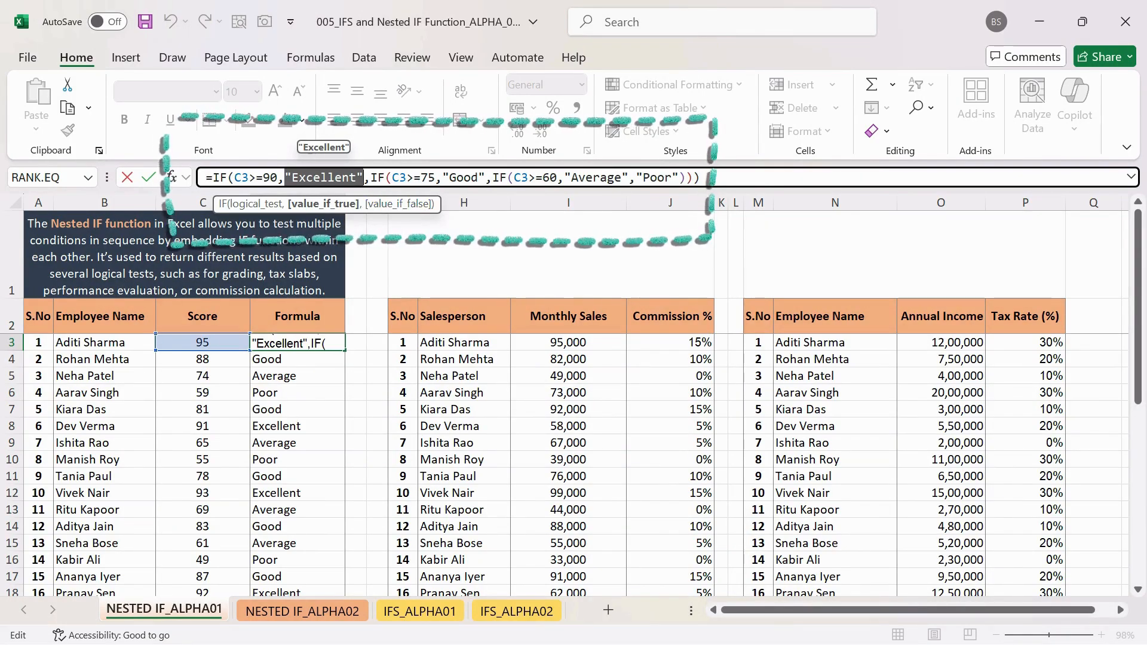
Examine the second IF in D3's formula, with its C3>=75 test and "Good" result
left_click(370, 178)
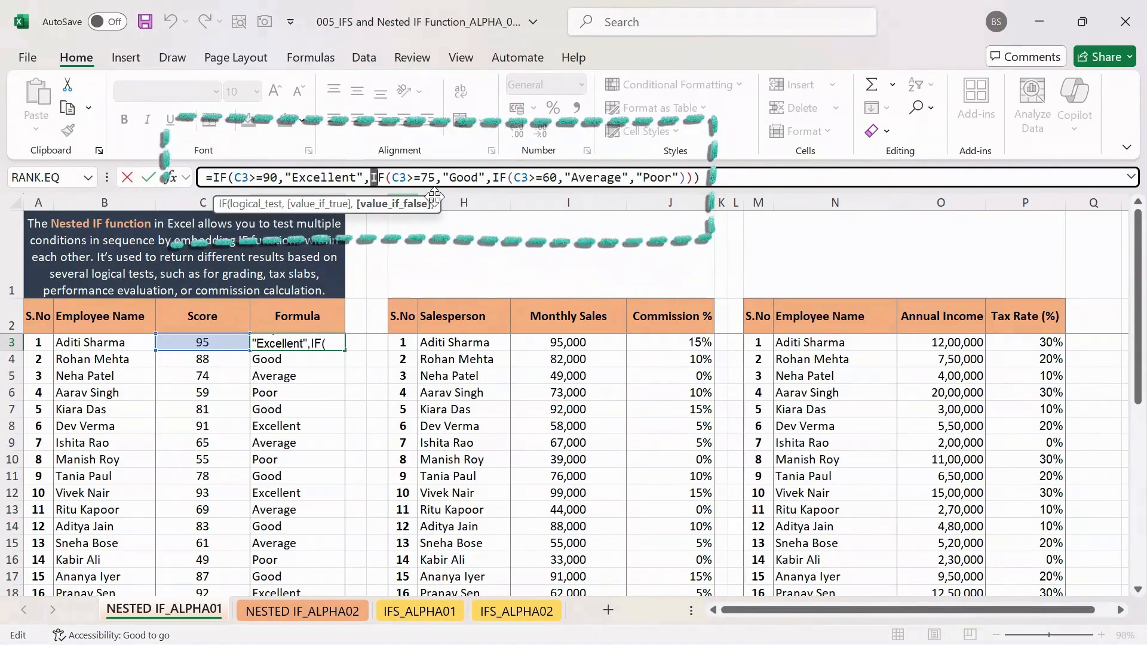
left_click_drag(370, 178, 413, 178)
key("shift+Right")
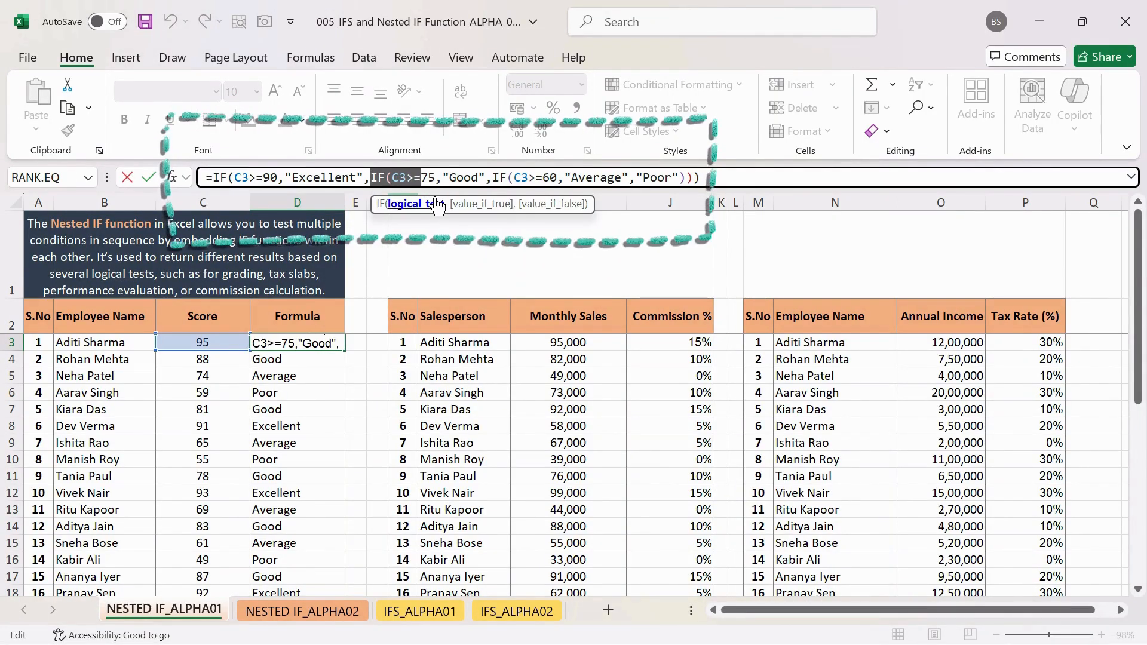
key("shift+Right")
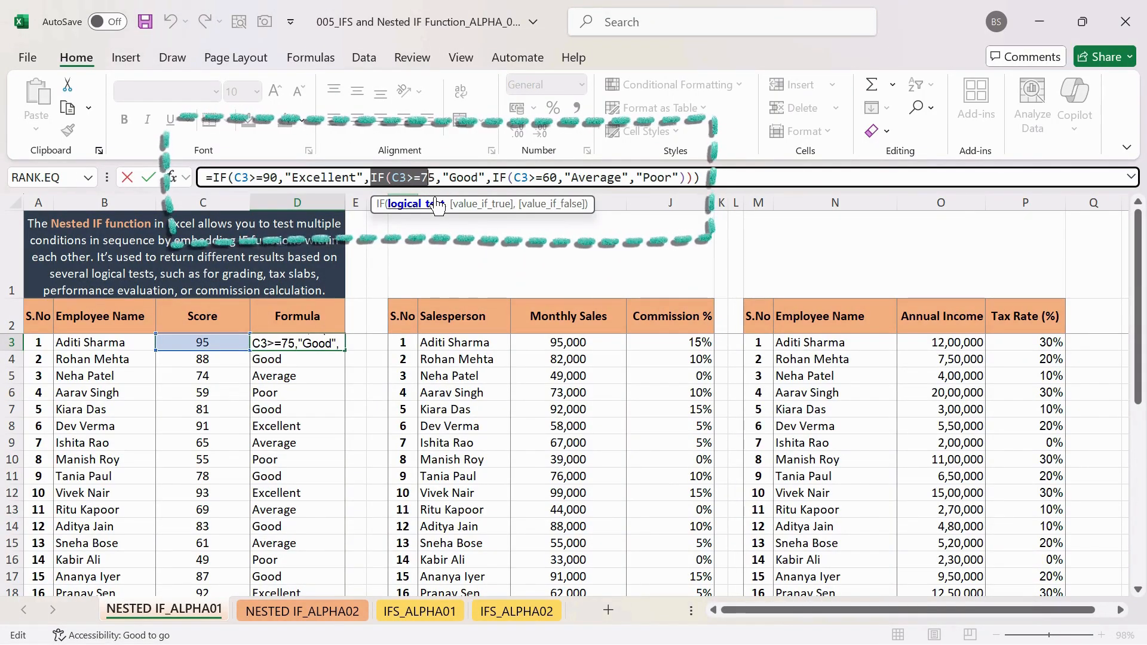
key("shift+Right")
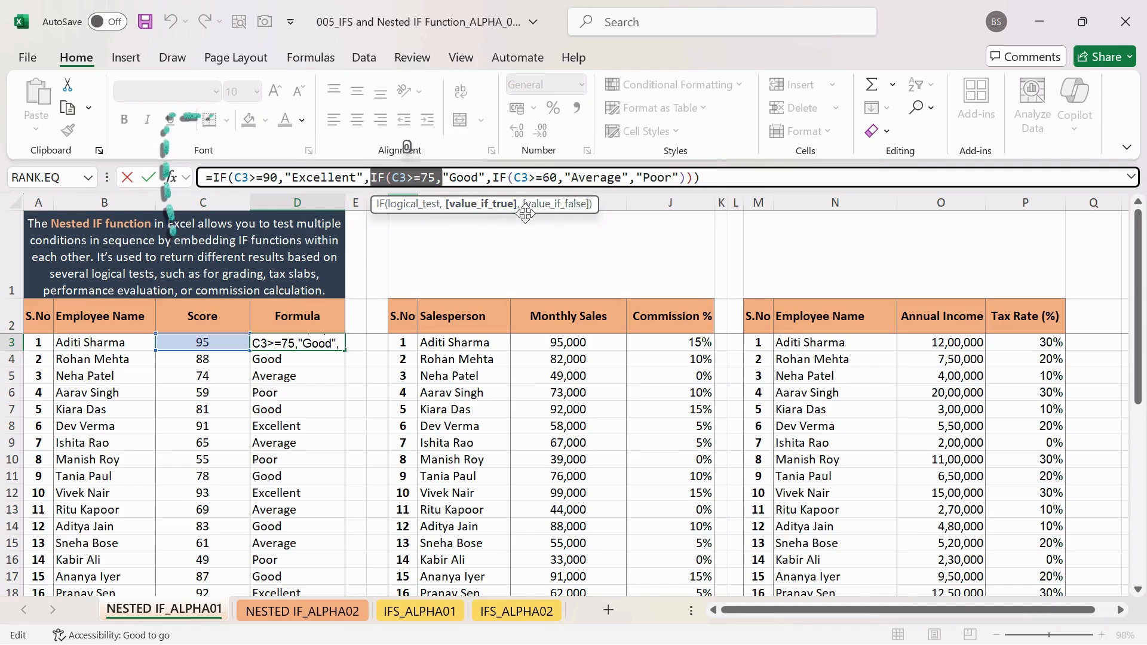
key("Right")
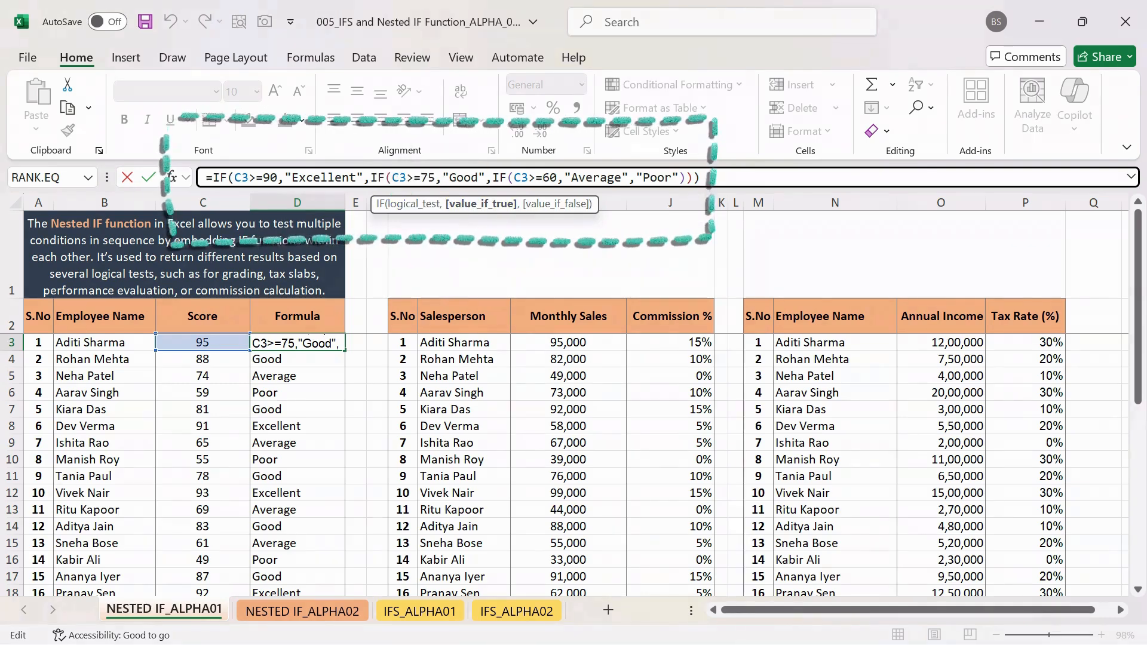
key("shift+Right")
key("shift+Right")
key("shift+Right")
key("shift+Right")
key("shift+Right")
key("shift+Right")
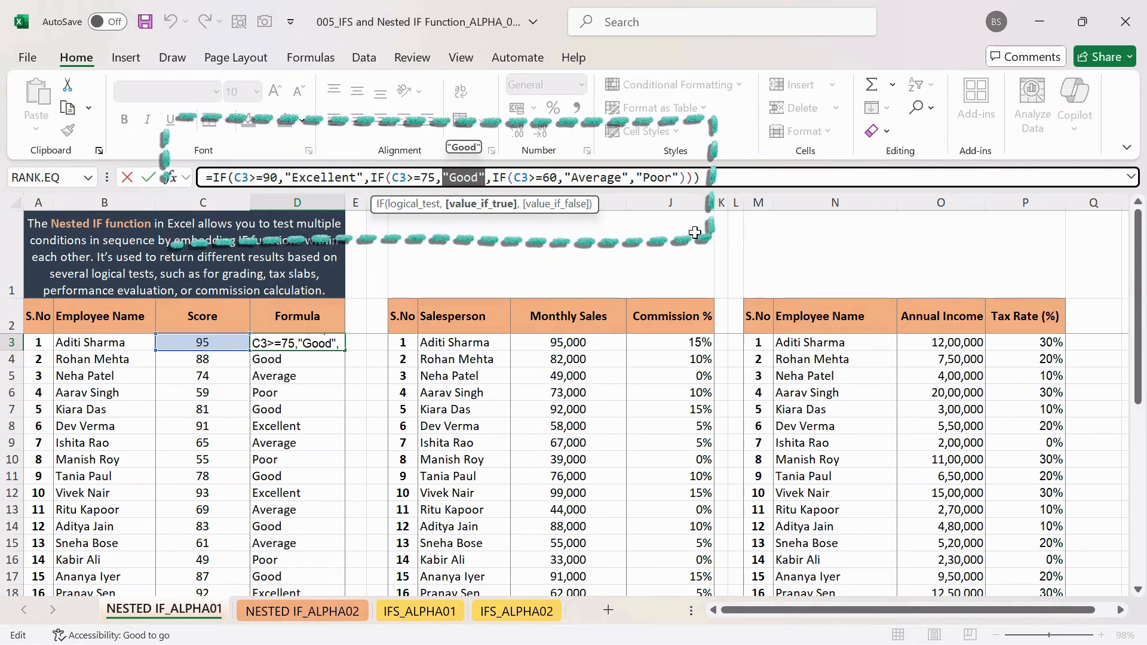
Examine the third IF in D3's formula, with its C3>=60 test and "Average" result
key("Right")
key("shift+Right")
key("shift+Right")
key("shift+Right")
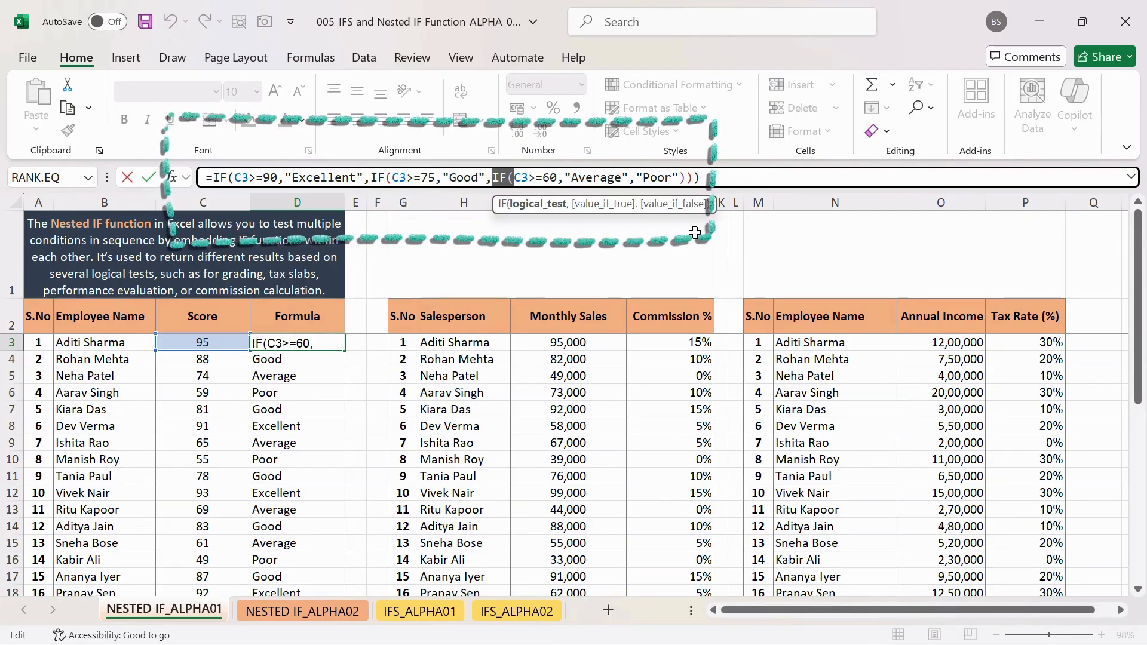
key("shift+Right")
key("shift+Right")
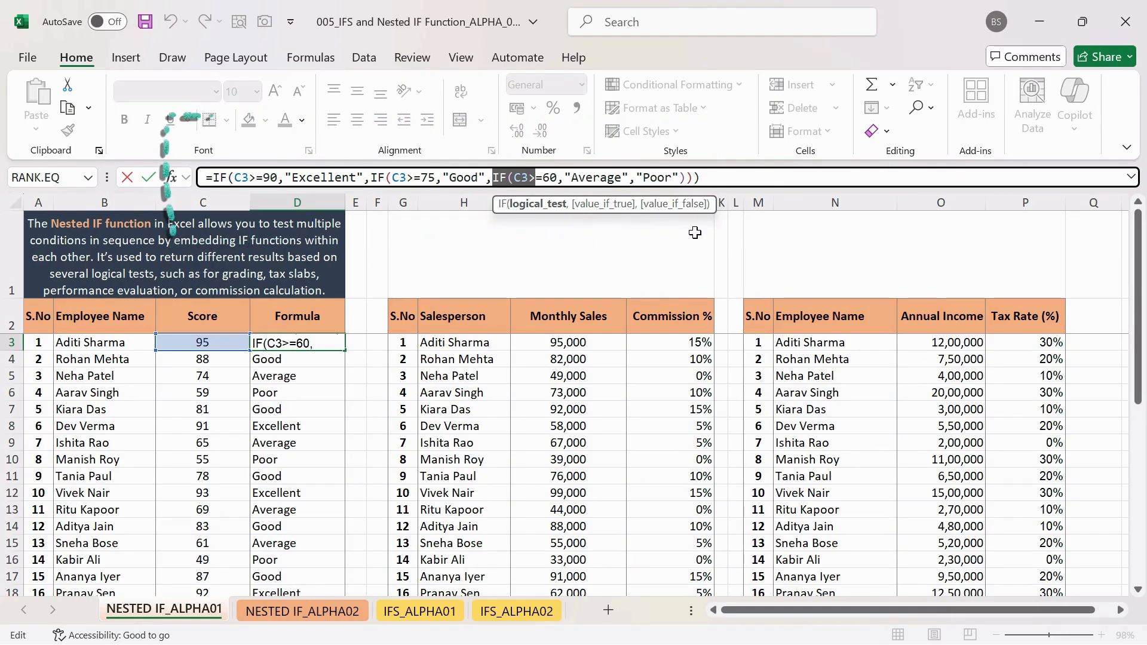
key("shift+Right")
key("shift+Right")
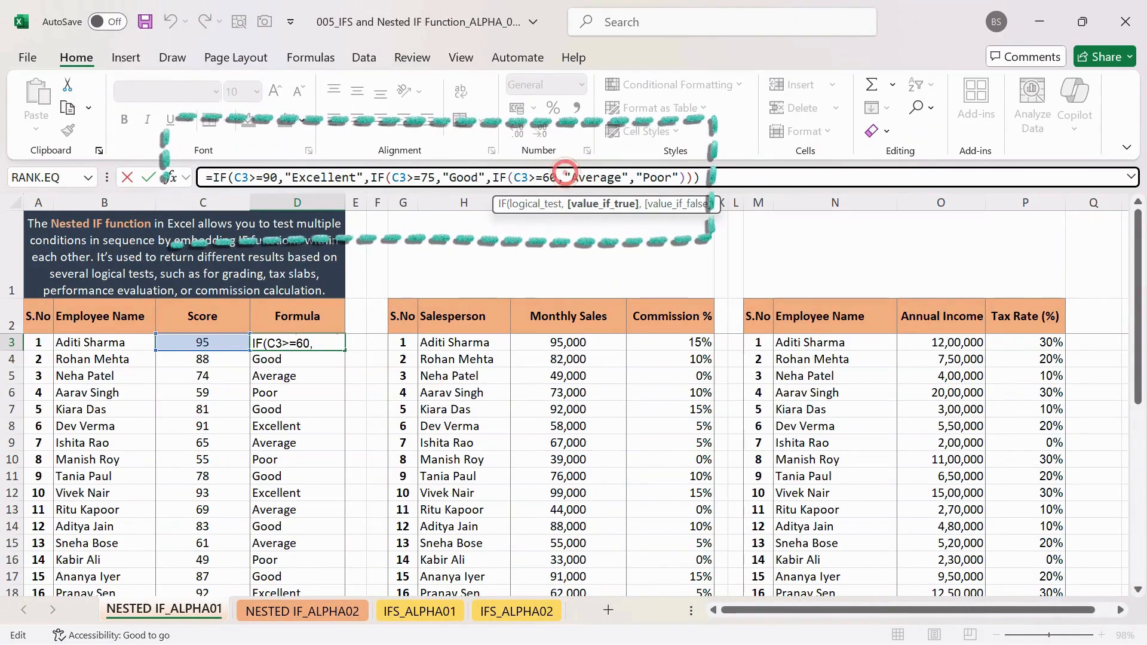
key("shift+Right")
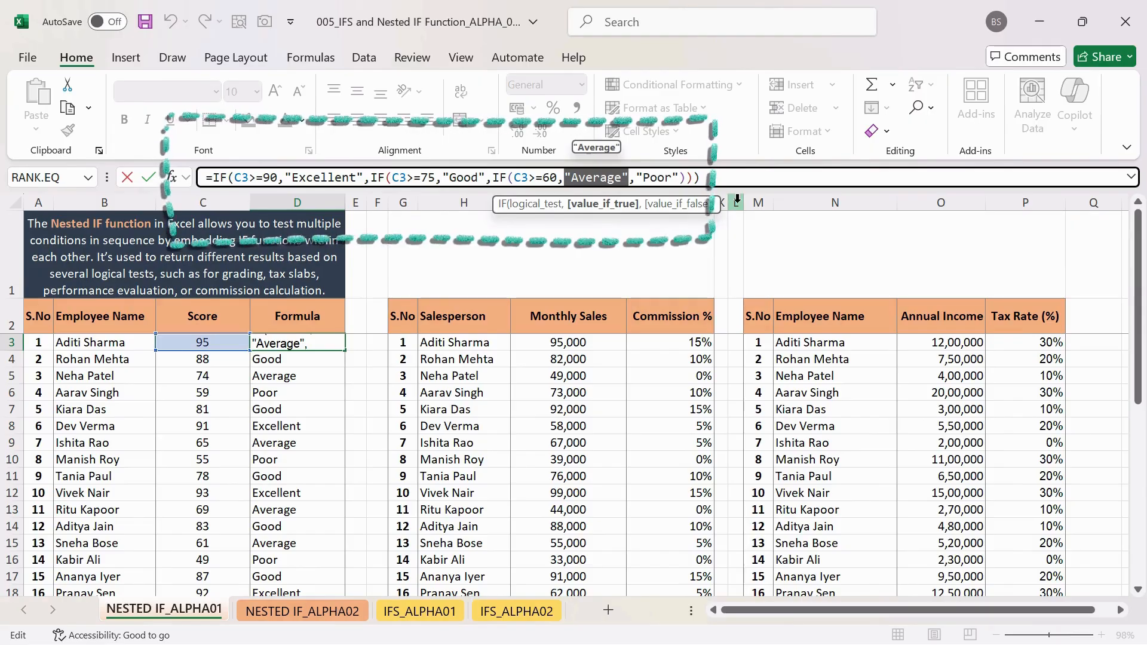
key("Right")
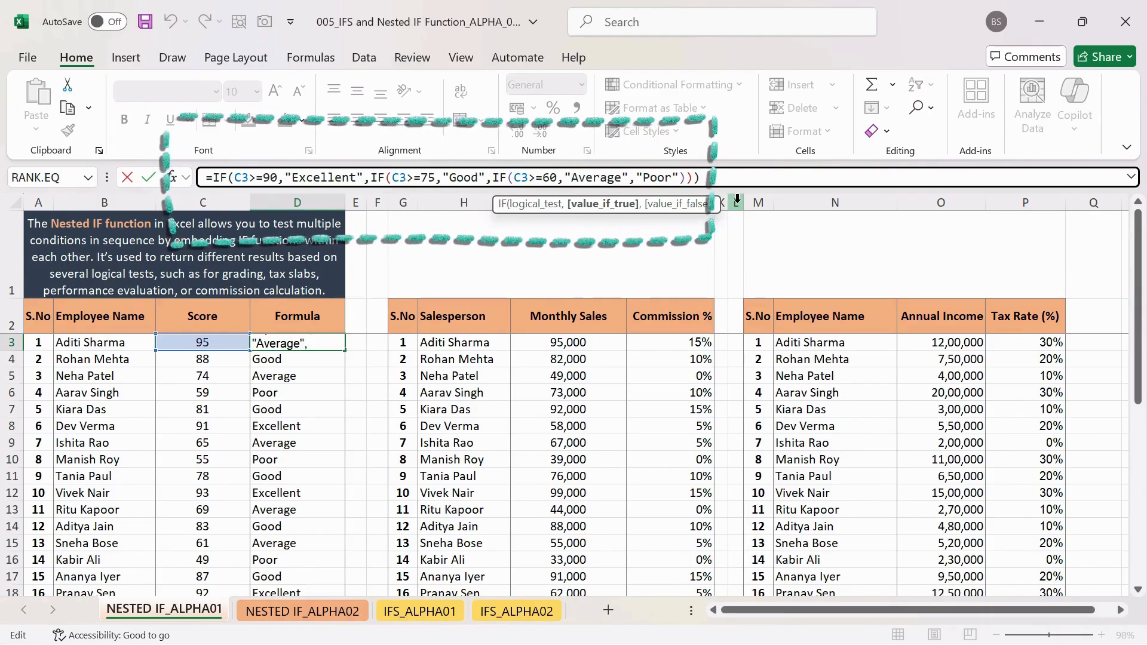
key("Right")
left_click(737, 202)
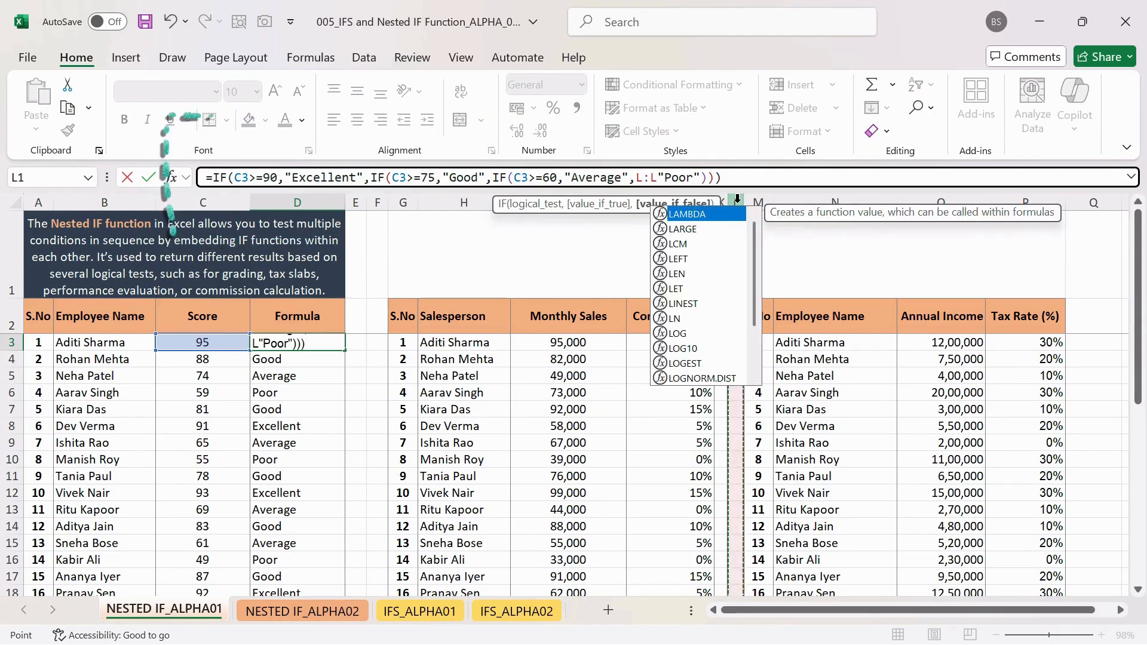
key("BackSpace")
key("BackSpace")
key("BackSpace")
key("Return")
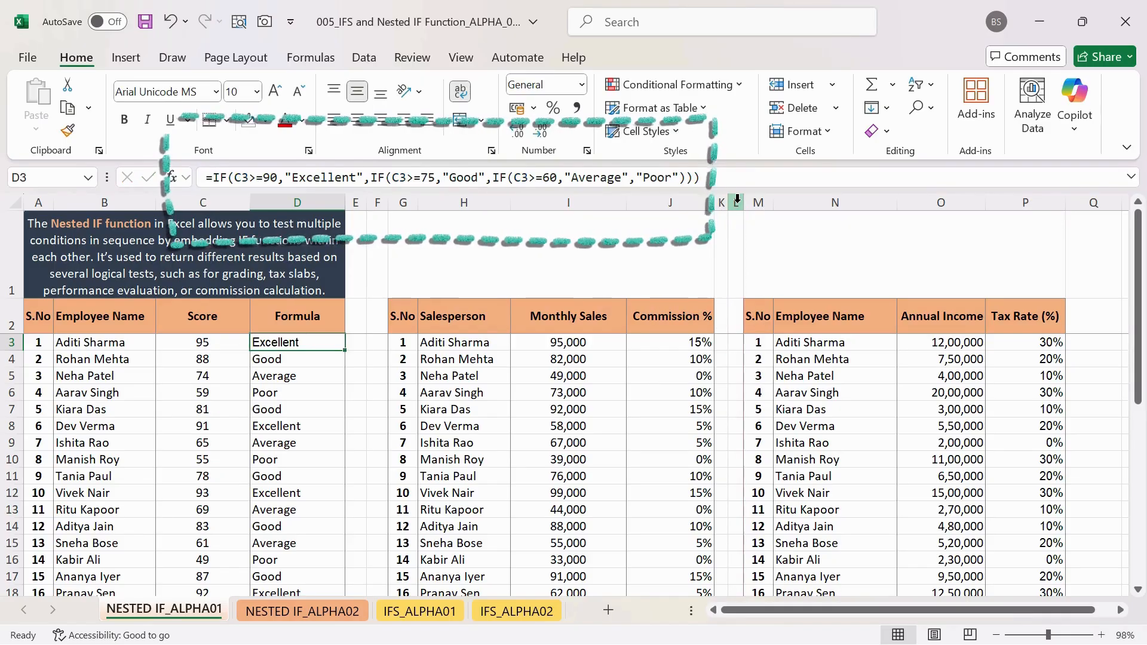
key("Up")
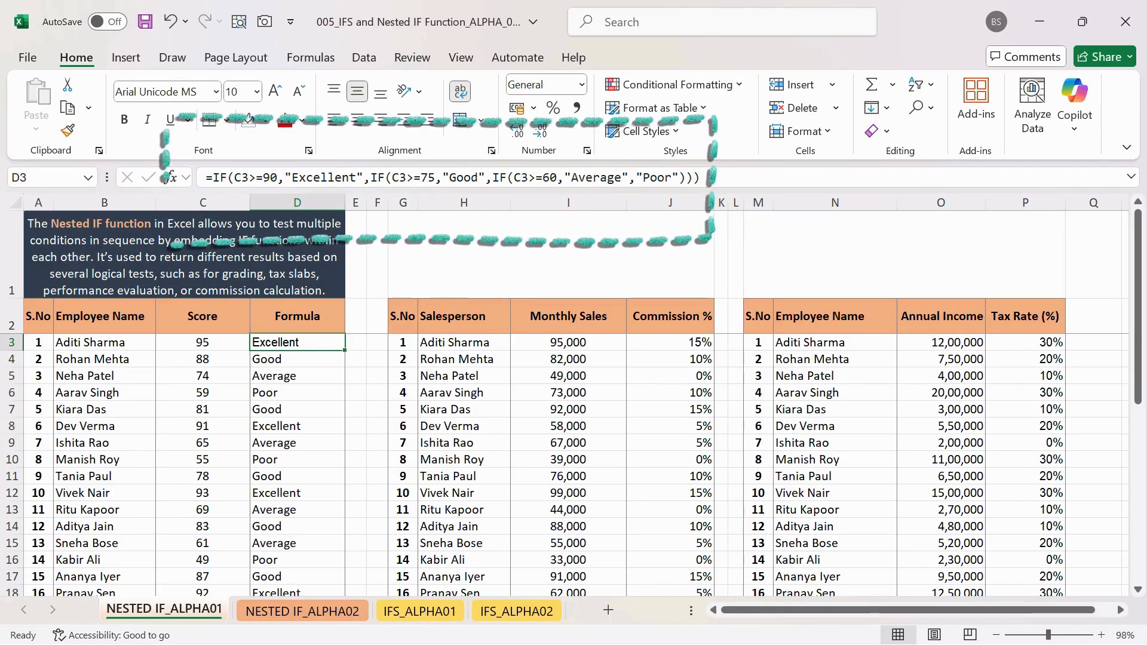
Examine the final "Poor" argument in D3's formula and review the three score conditions, leaving the formula as it is
left_click(634, 175)
left_click_drag(635, 177, 679, 177)
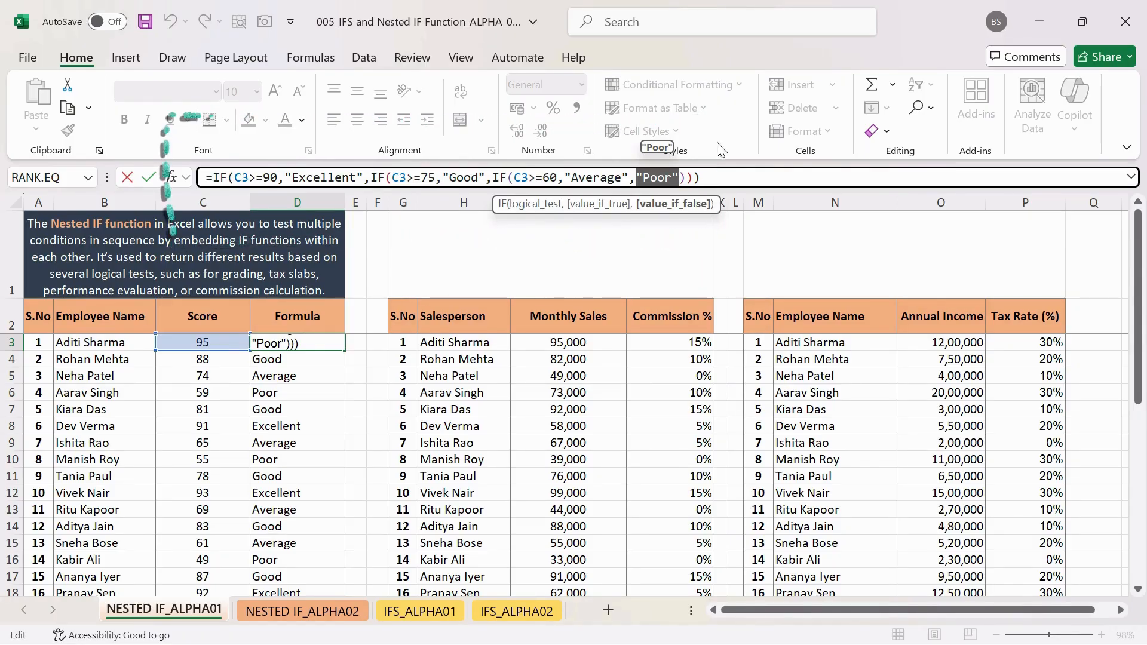
left_click_drag(237, 178, 271, 178)
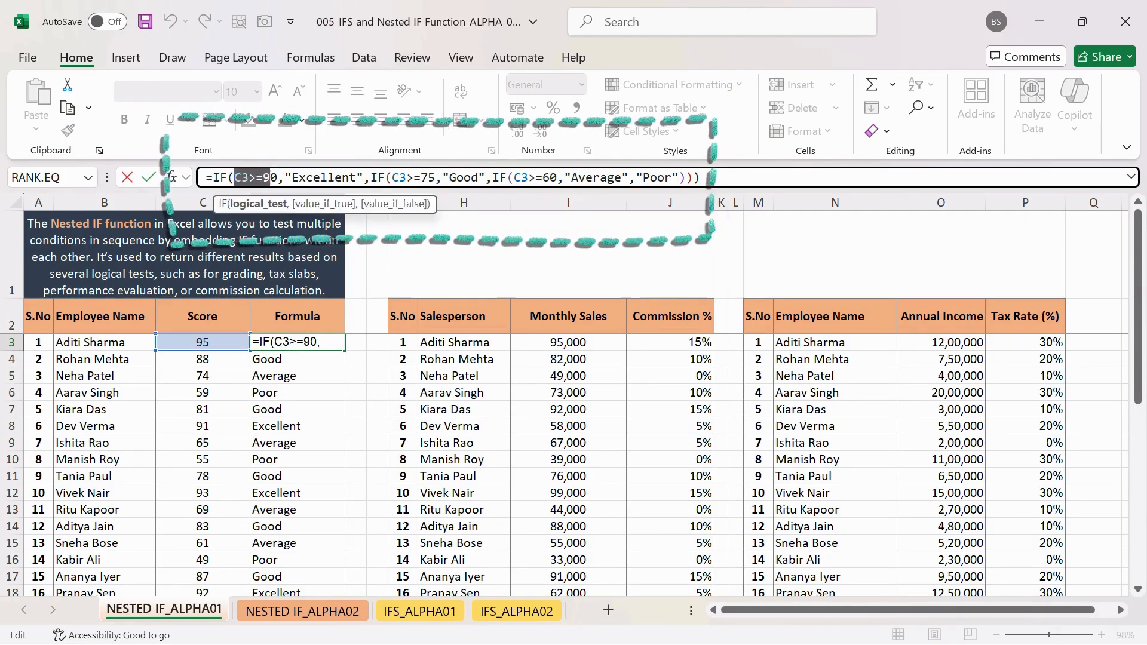
left_click_drag(371, 178, 412, 178)
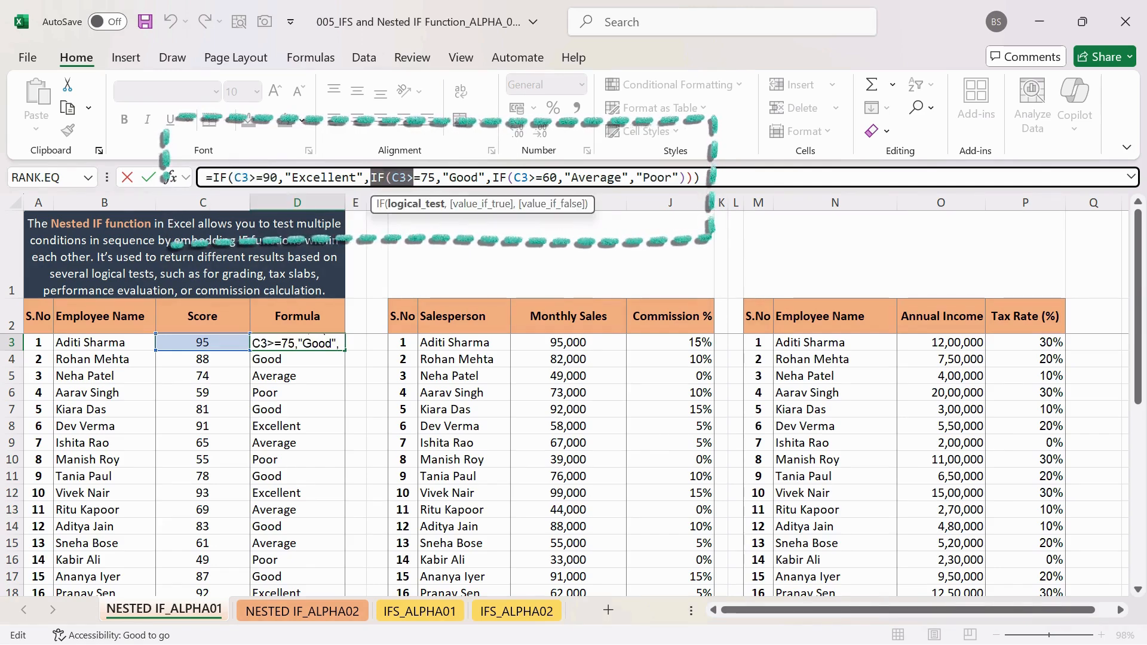
left_click_drag(536, 178, 542, 178)
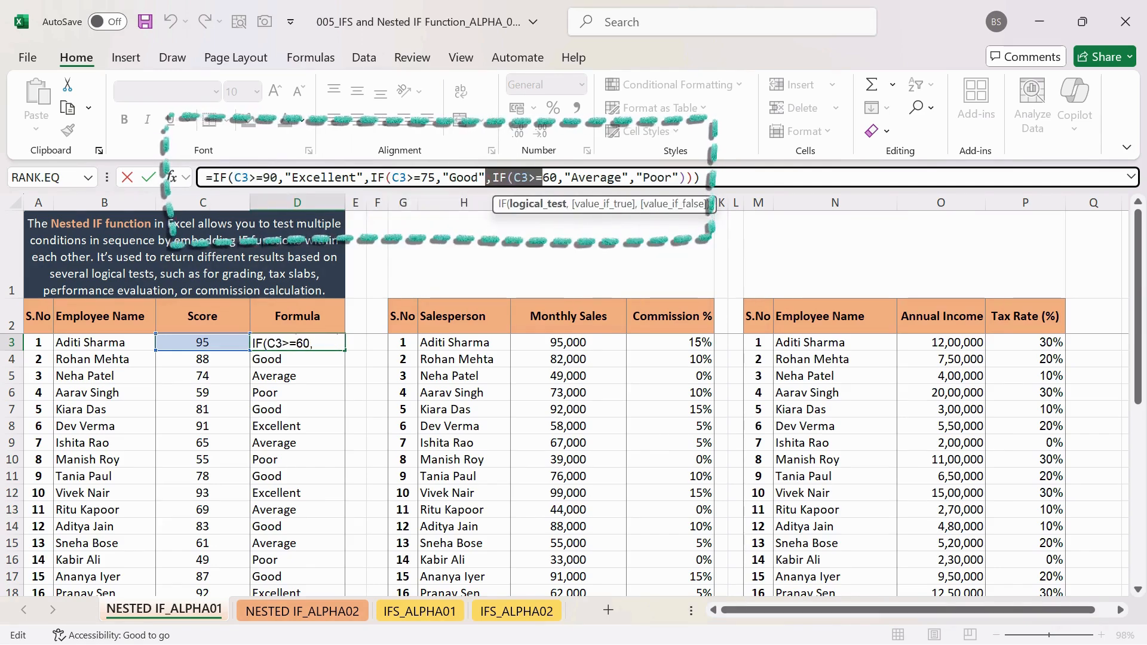
left_click_drag(643, 178, 679, 178)
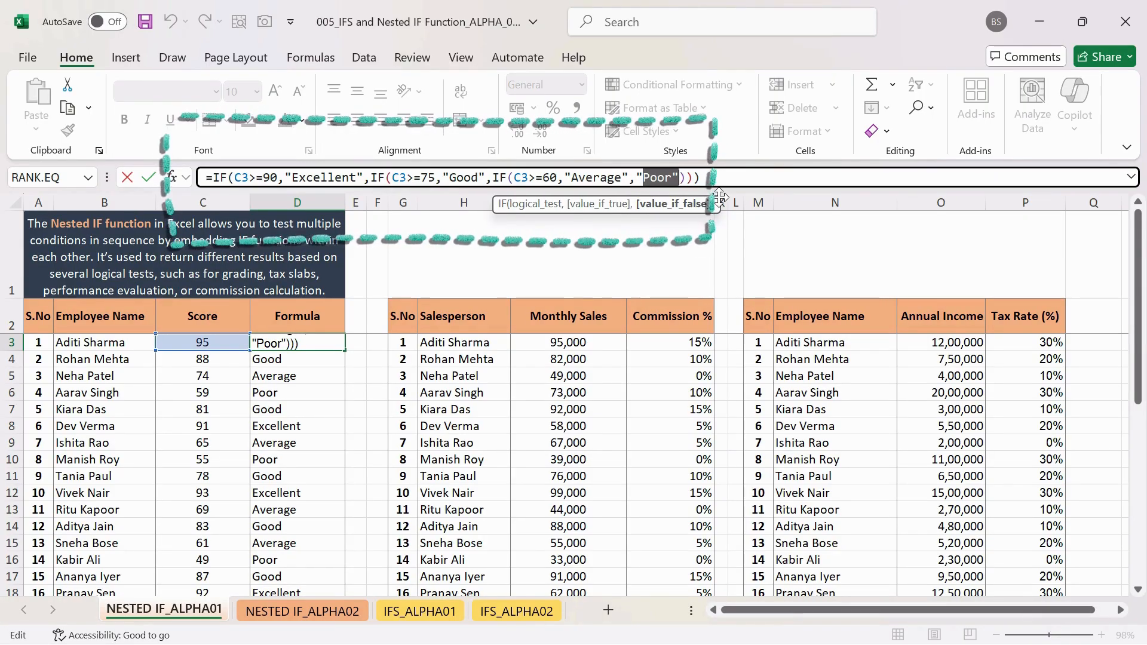
key("ctrl+Return")
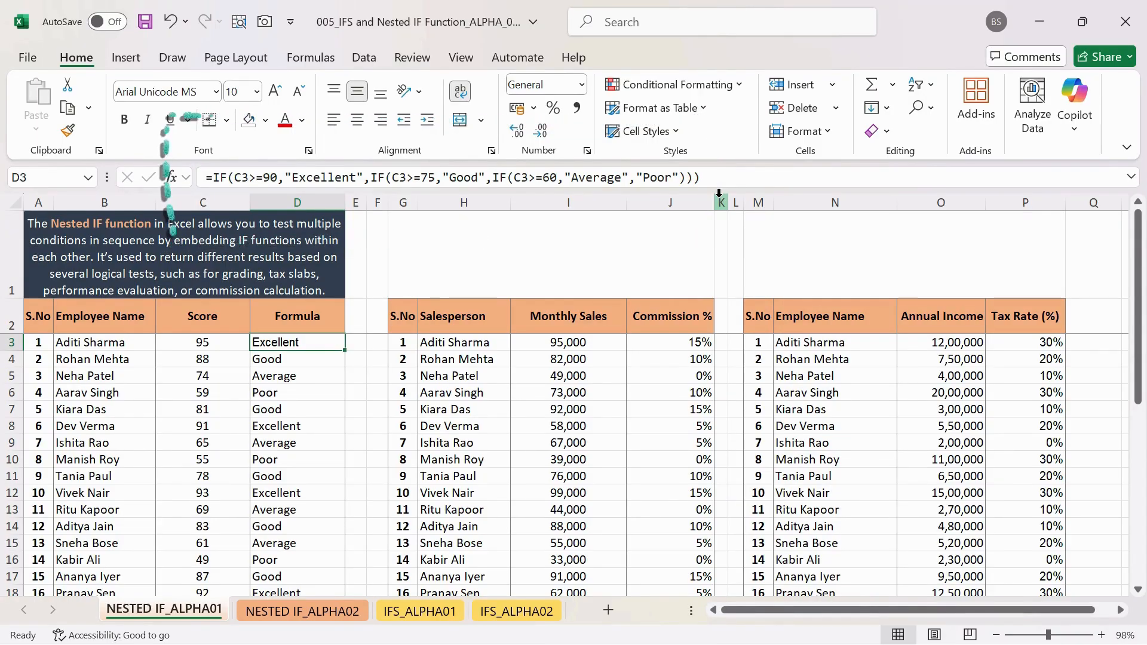
Inspect the end of D3's formula, then review the corresponding nested IF formulas in the cells below it
left_click(703, 178)
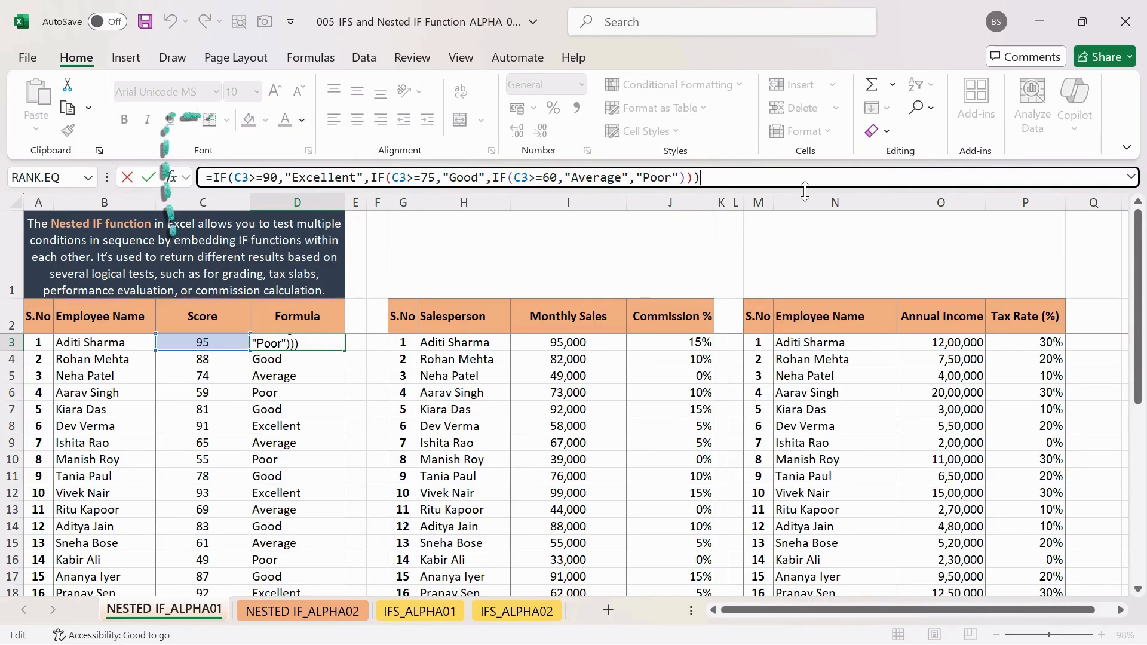
key("Return")
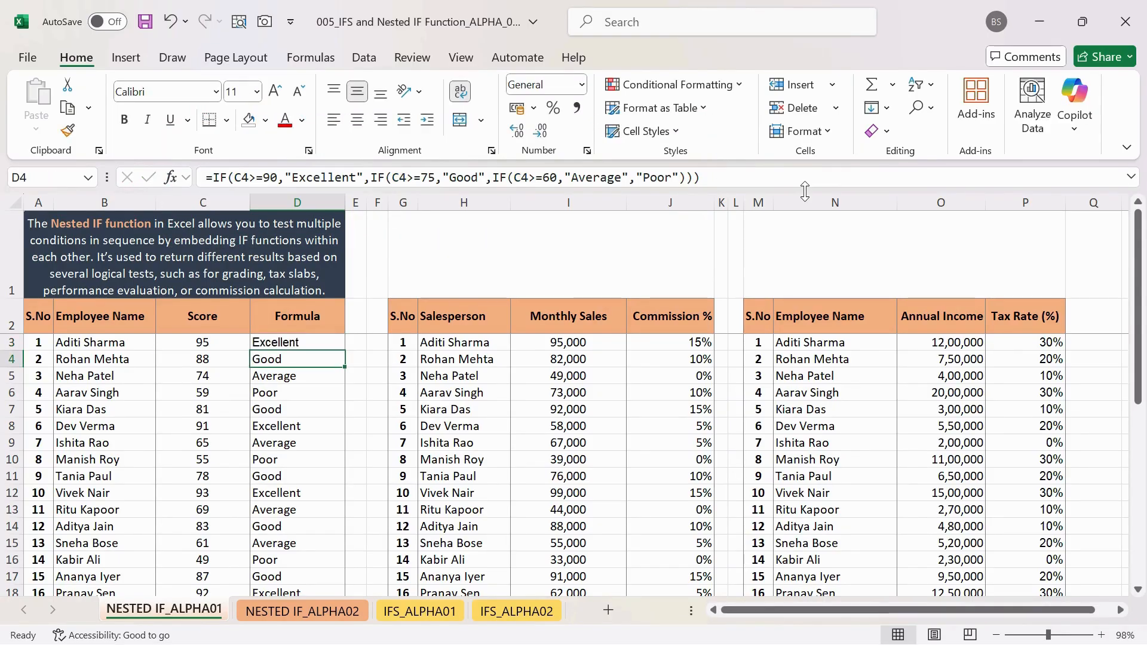
key("Up")
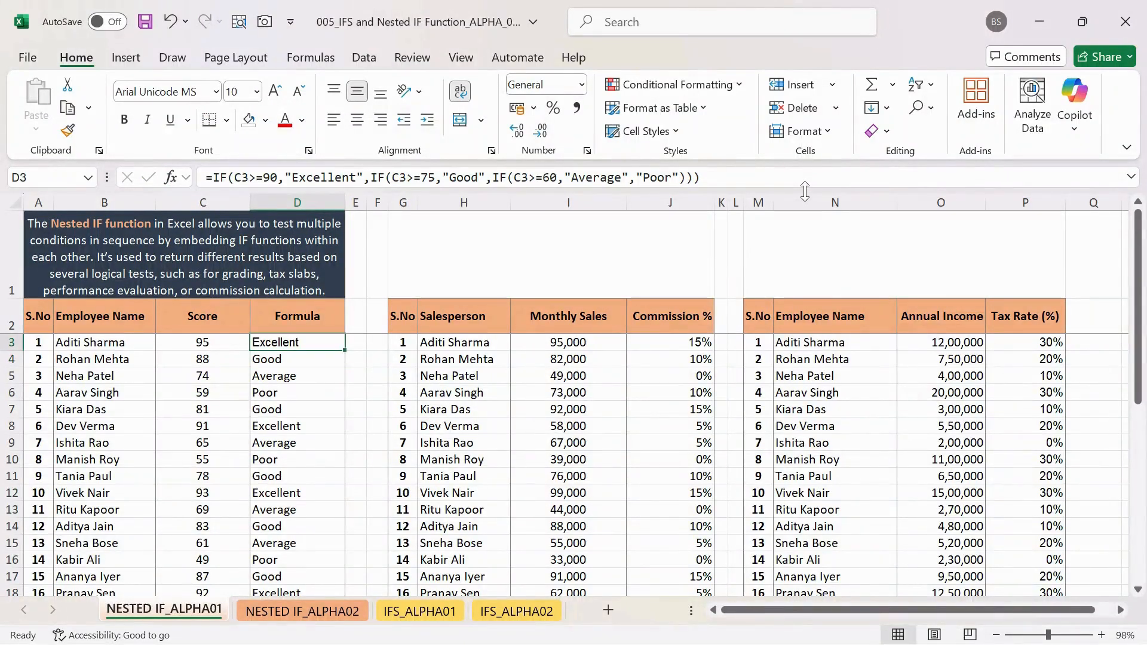
key("Down")
key("Down")
key("Down")
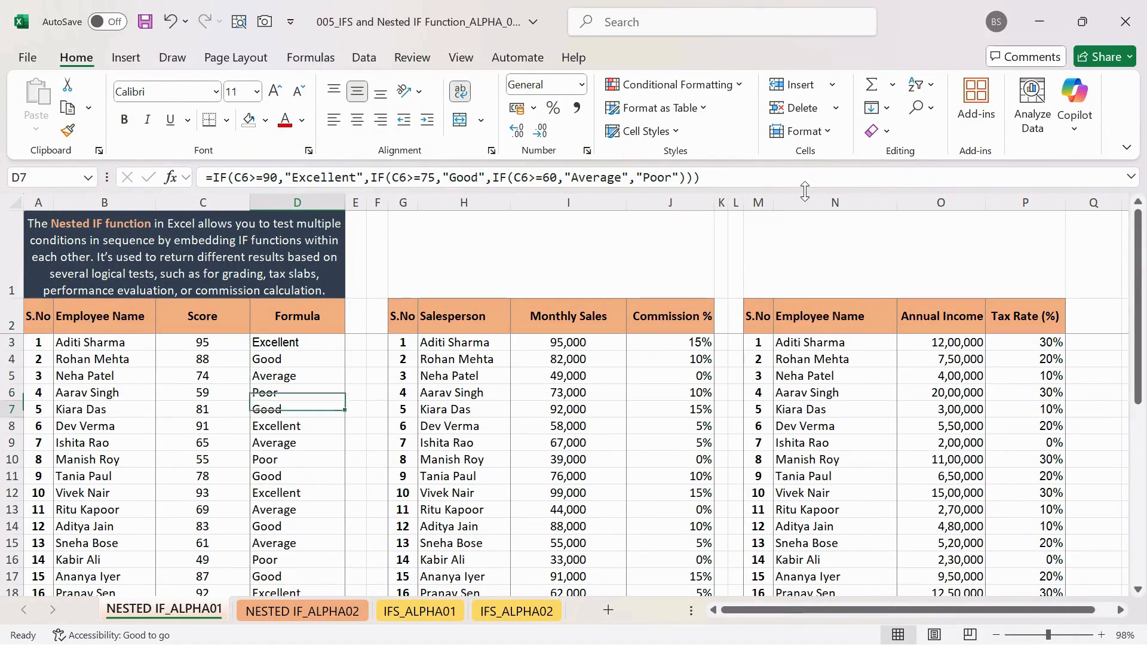
Open the NESTED IF_ALPHA02 sheet and review the employee performance rating criteria in B27:B30
left_click(302, 610)
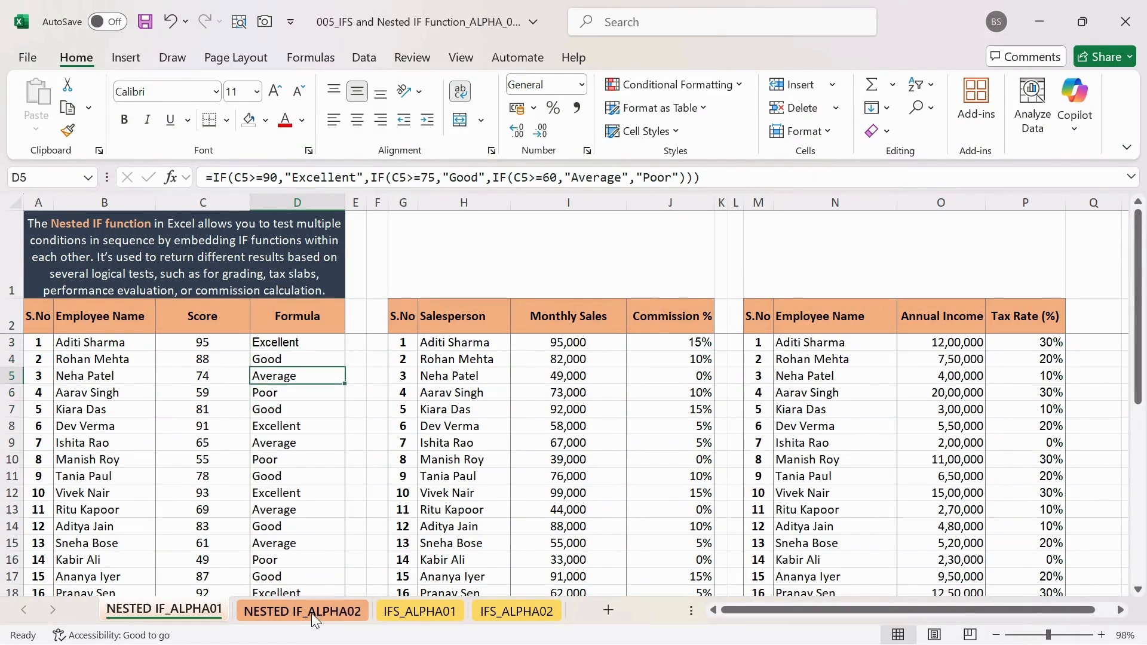
scroll(322, 471, "down", 4)
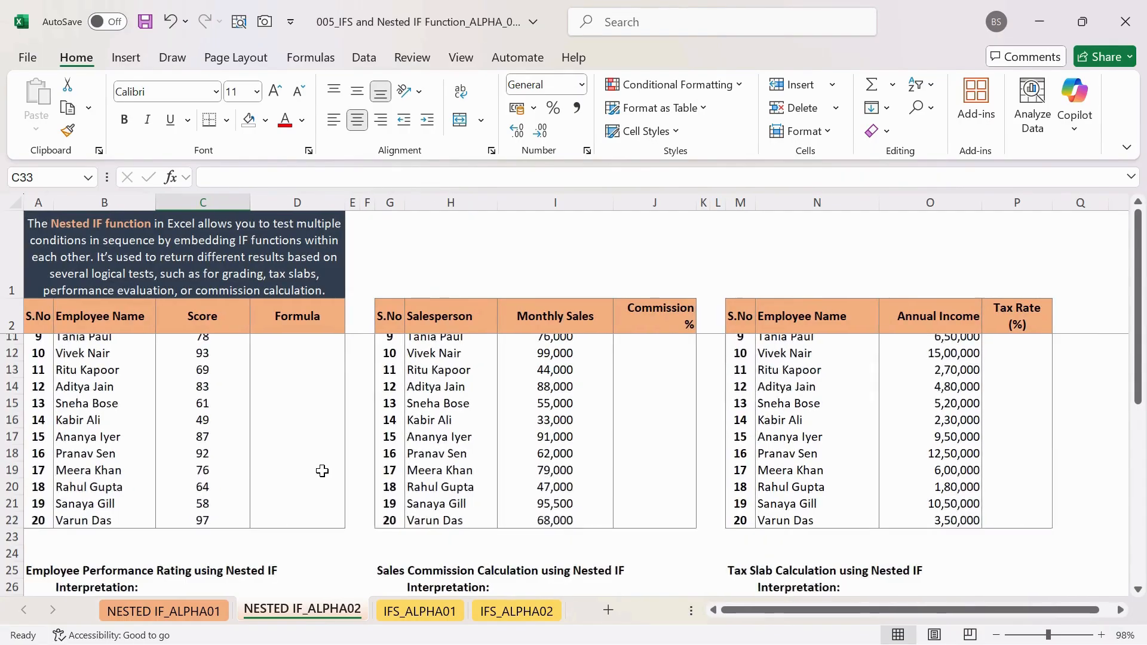
scroll(322, 471, "down", 2)
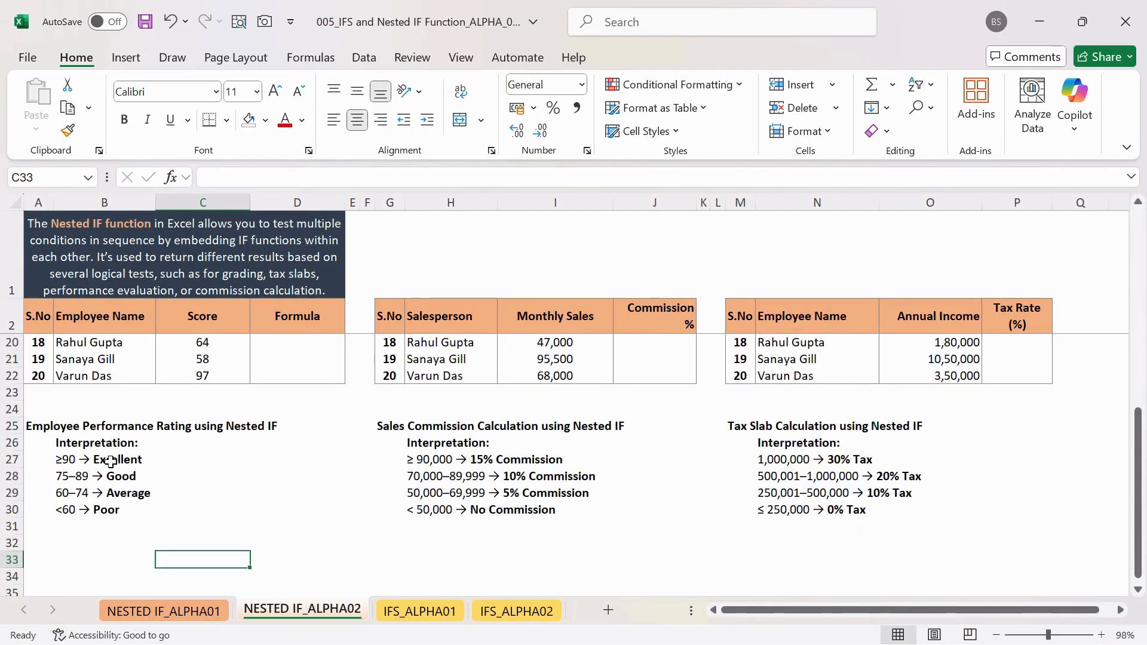
left_click(111, 465)
left_click_drag(111, 464, 110, 511)
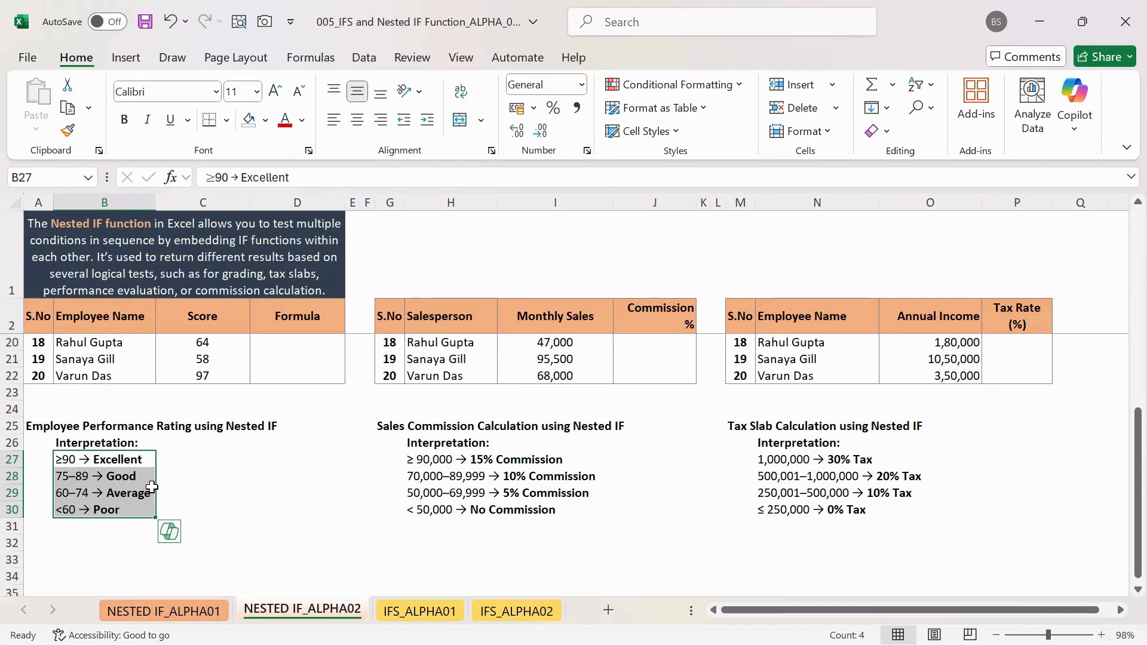
left_click(115, 464)
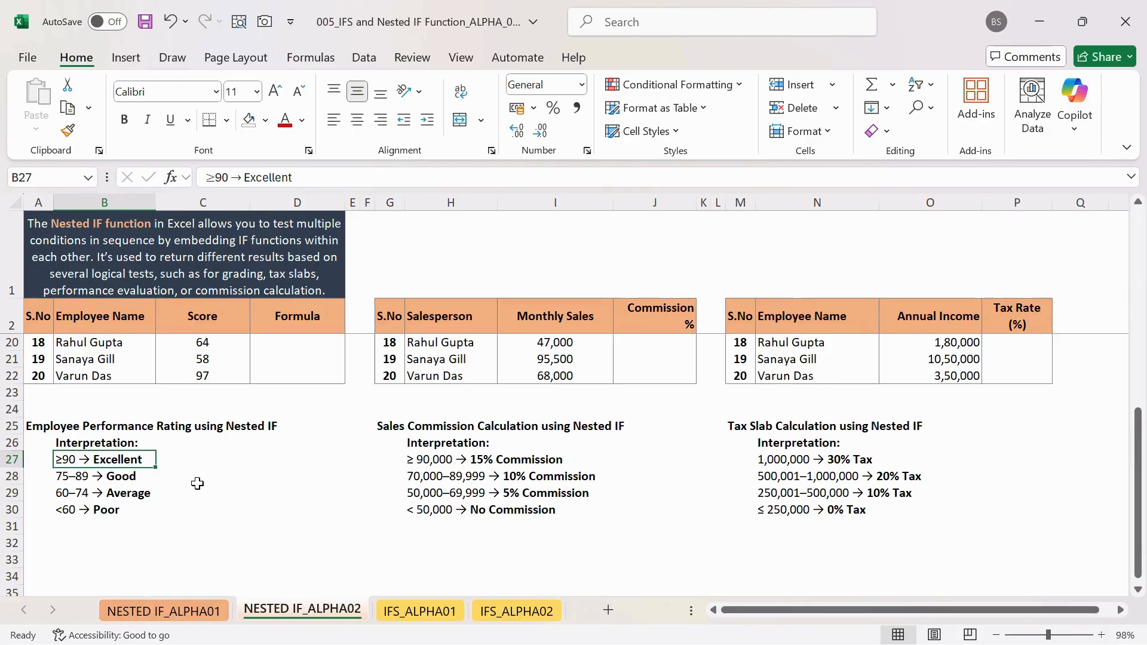
Review the Average and Poor score criteria in the employee performance rating list
left_click(143, 494)
left_click(123, 508)
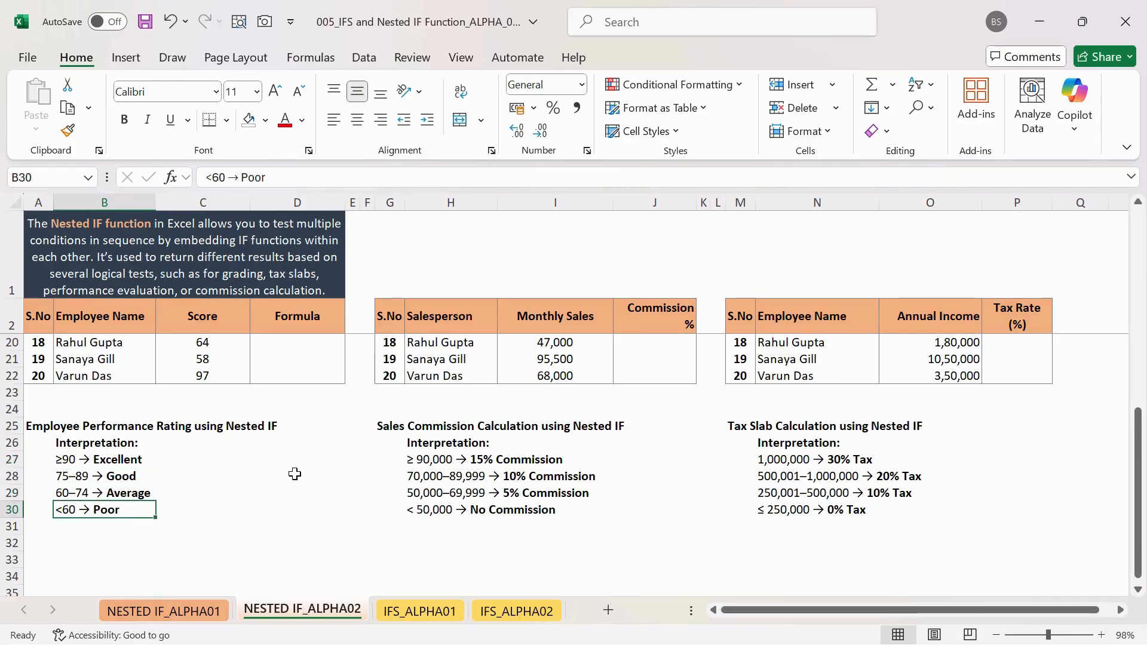
Start a formula in D3 with an IF function whose logical test is C3>=90
scroll(295, 475, "up", 2)
left_click(299, 328)
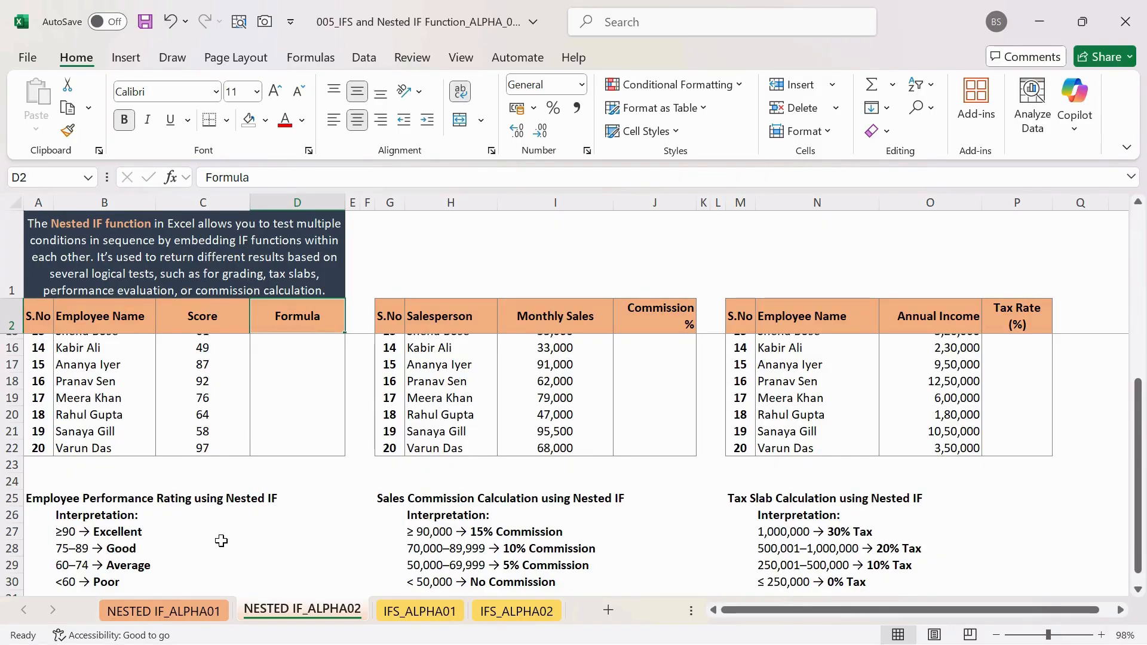
scroll(227, 544, "up", 5)
scroll(248, 552, "up", 1)
key("Down")
key("Down")
key("Up")
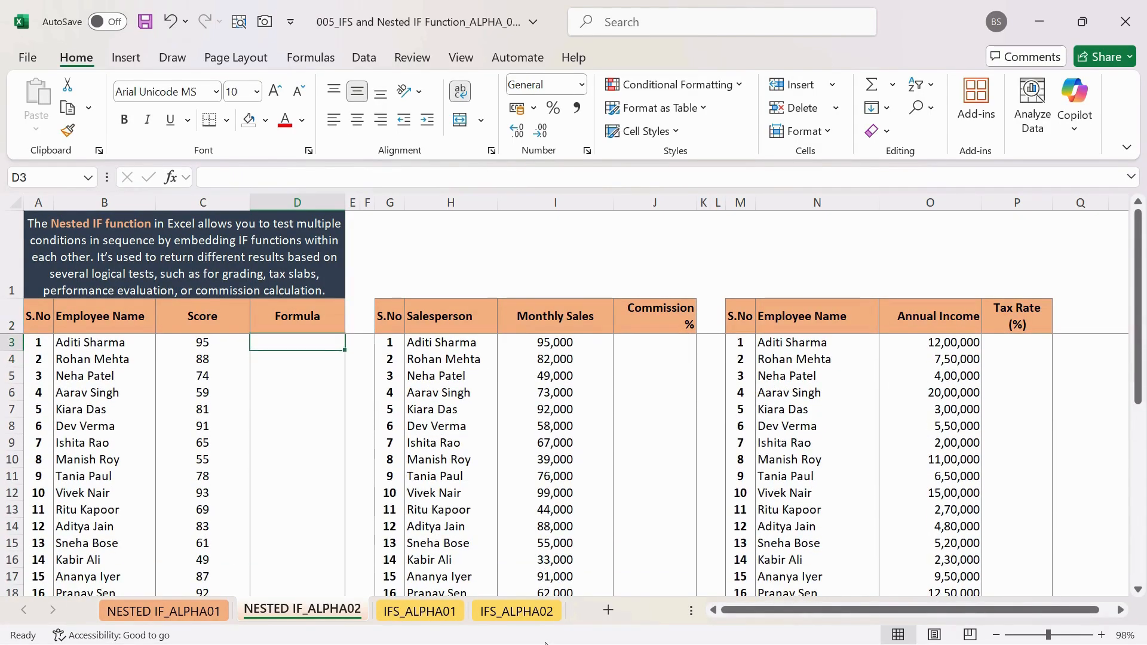
type("=I")
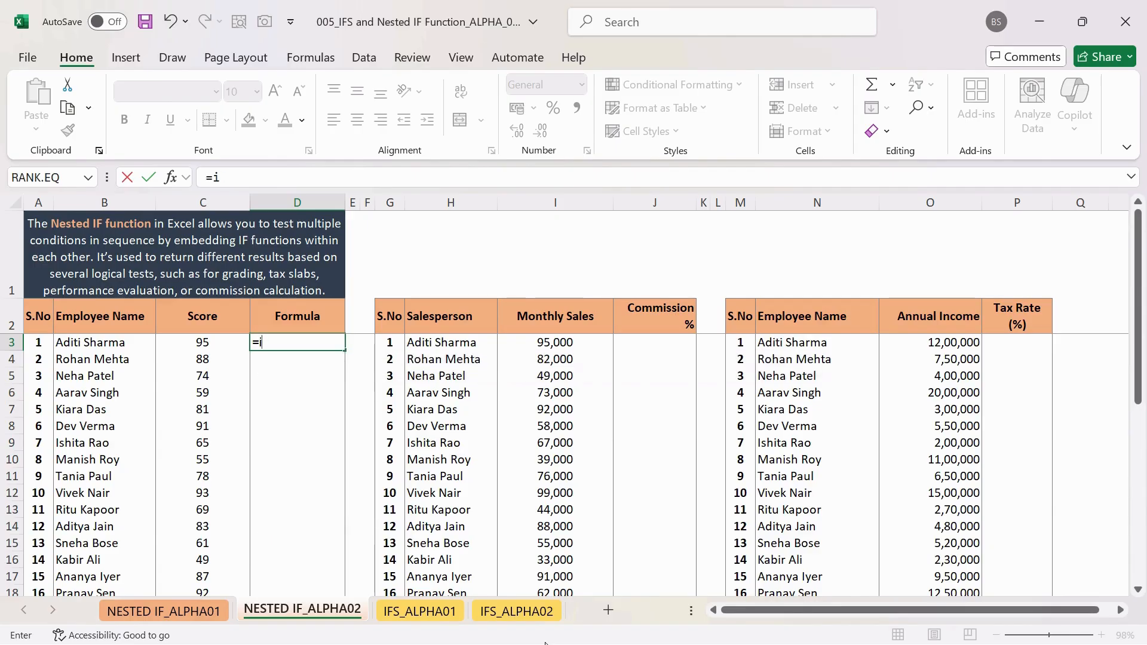
type("F(")
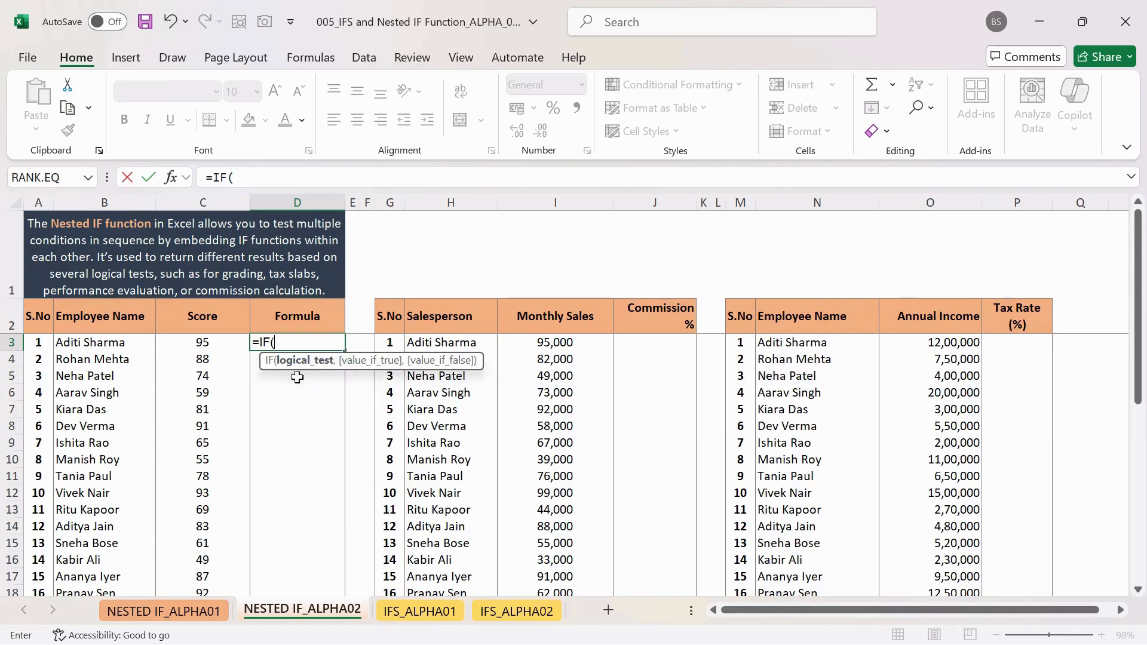
left_click(212, 341)
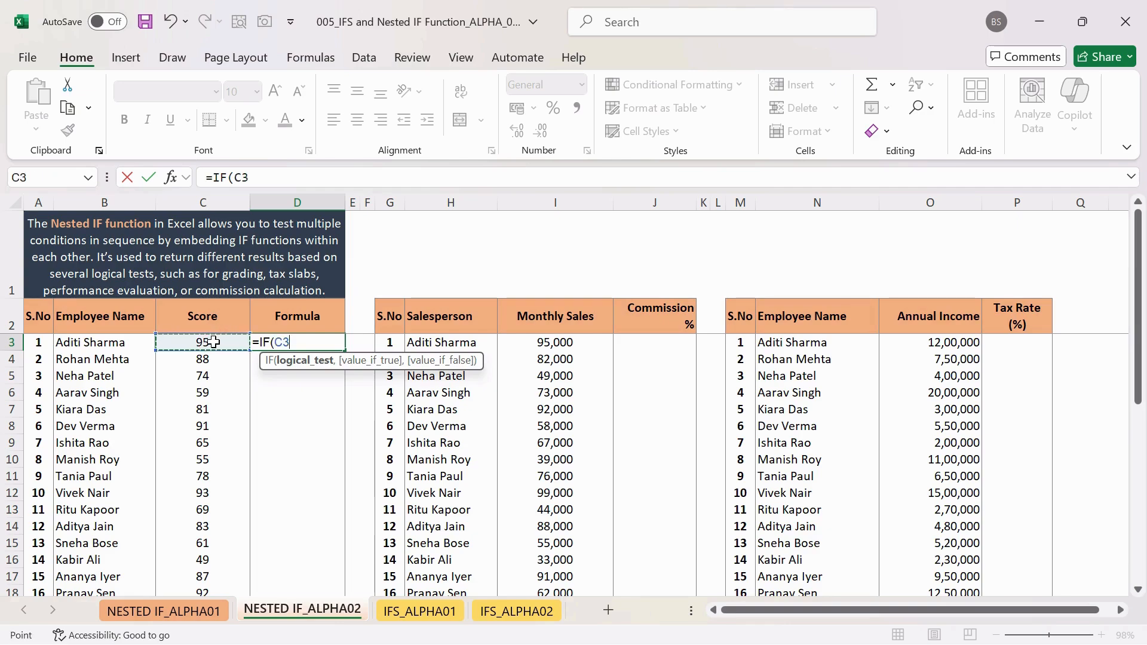
type(">=90")
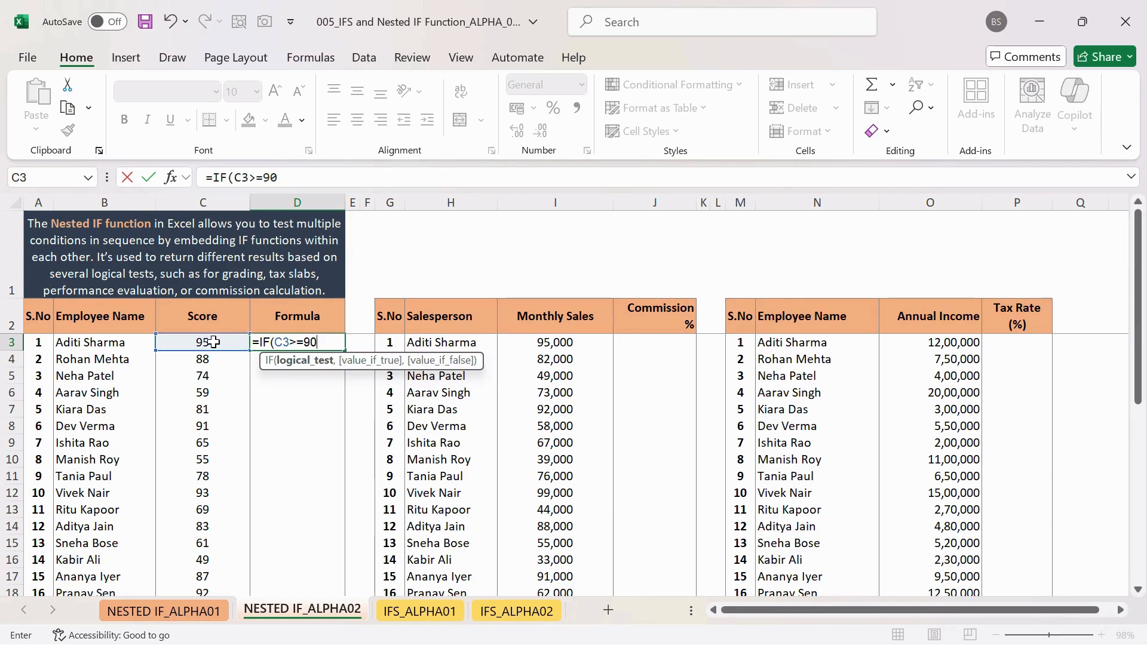
type(",")
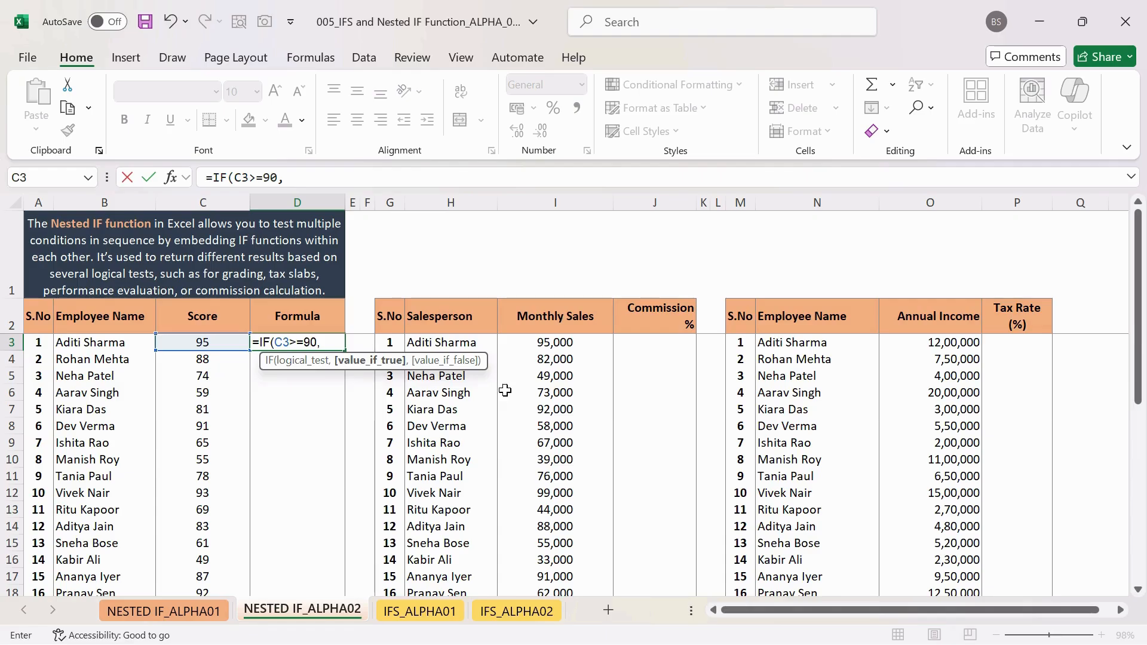
Enter "Excellent" as the value-if-true of the first IF in D3, checking the rating criteria below the table
type("\"")
scroll(286, 531, "down", 5)
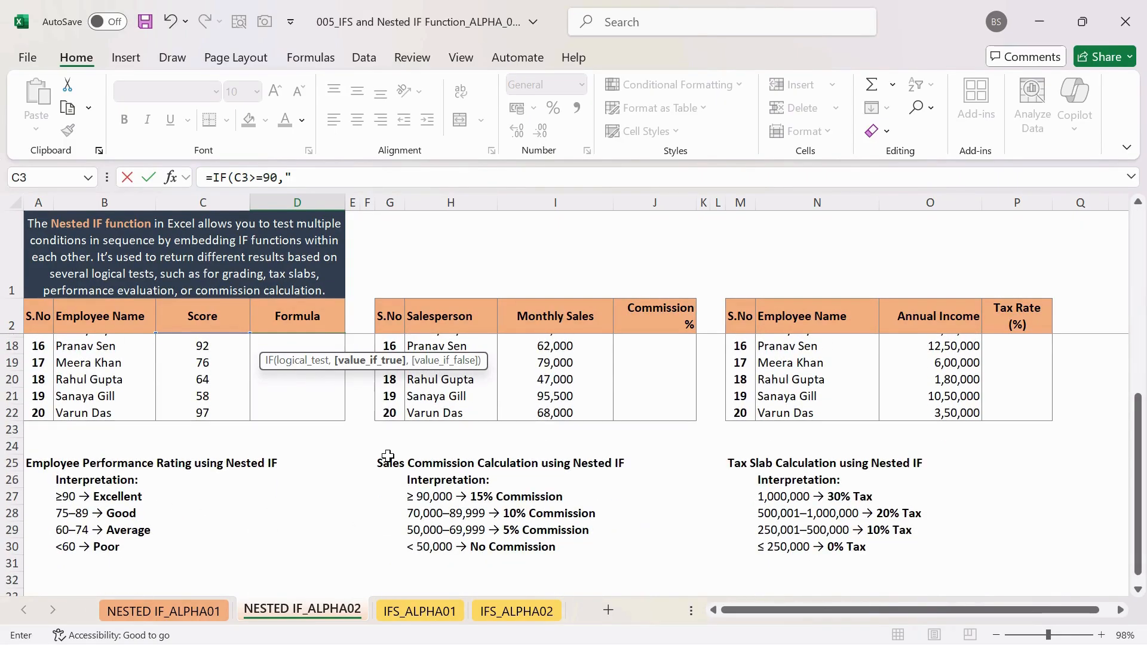
scroll(388, 456, "up", 5)
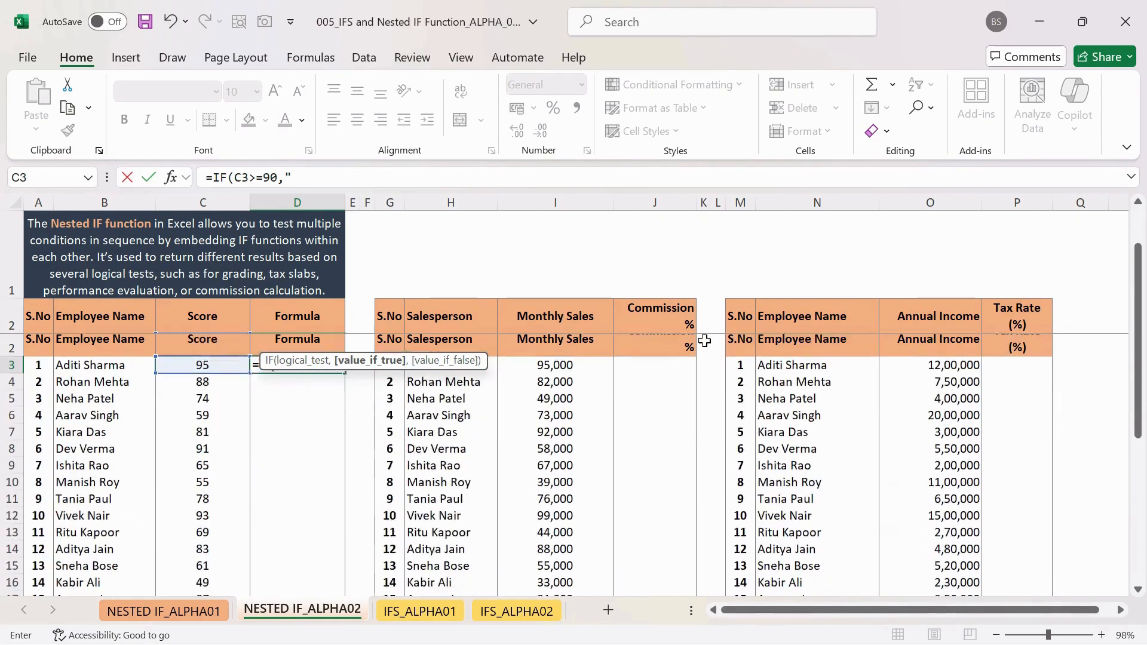
type("Exce")
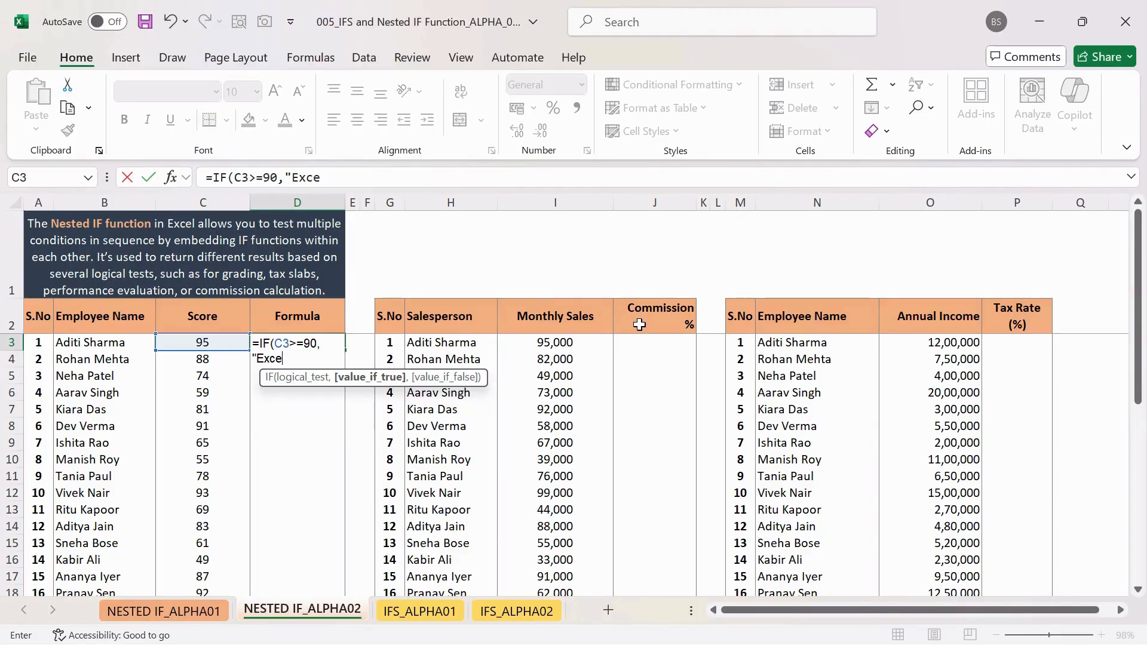
type("llent\",")
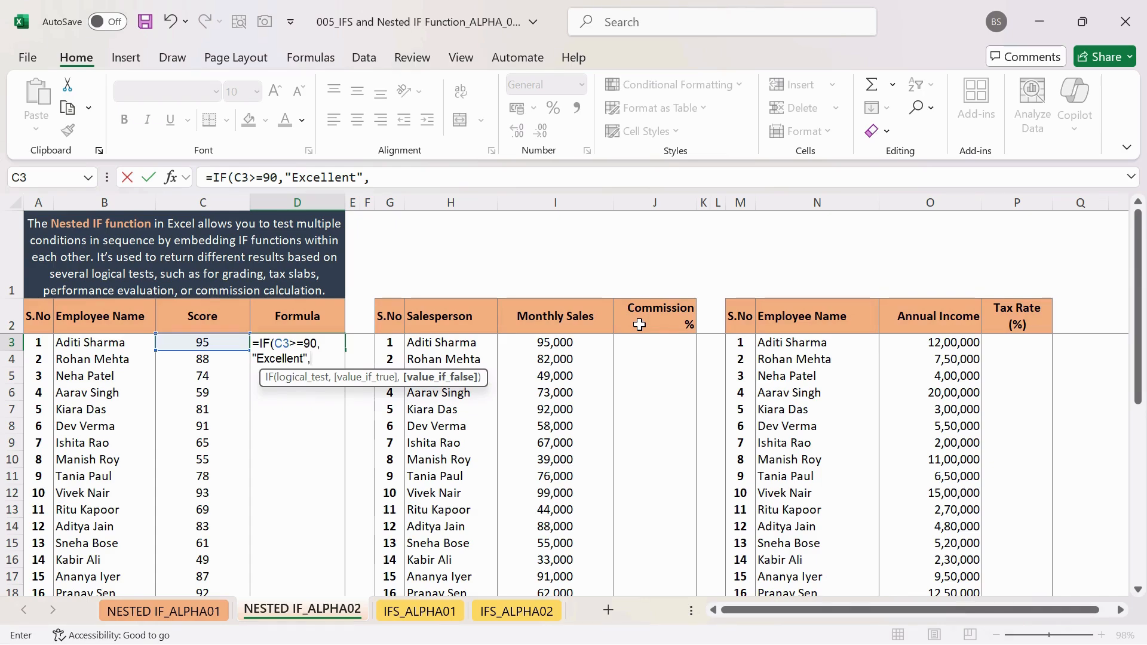
Nest a second IF as the first IF's value-if-false, with the logical test C3>=75
type("IF")
key("BackSpace")
key("BackSpace")
type("IF")
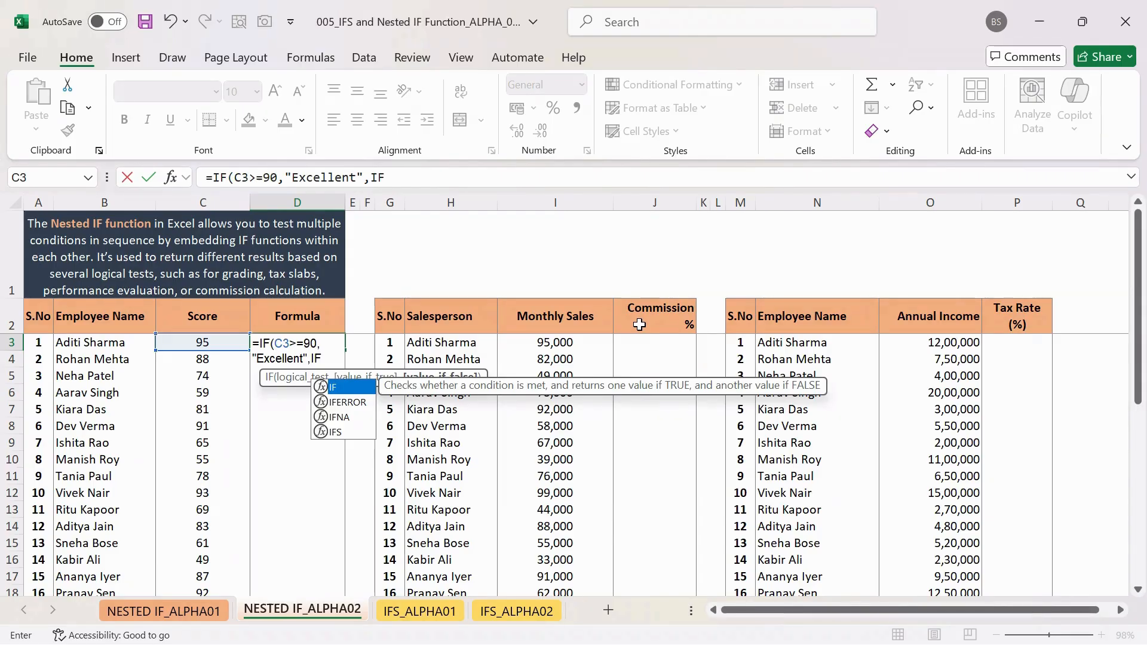
type("(")
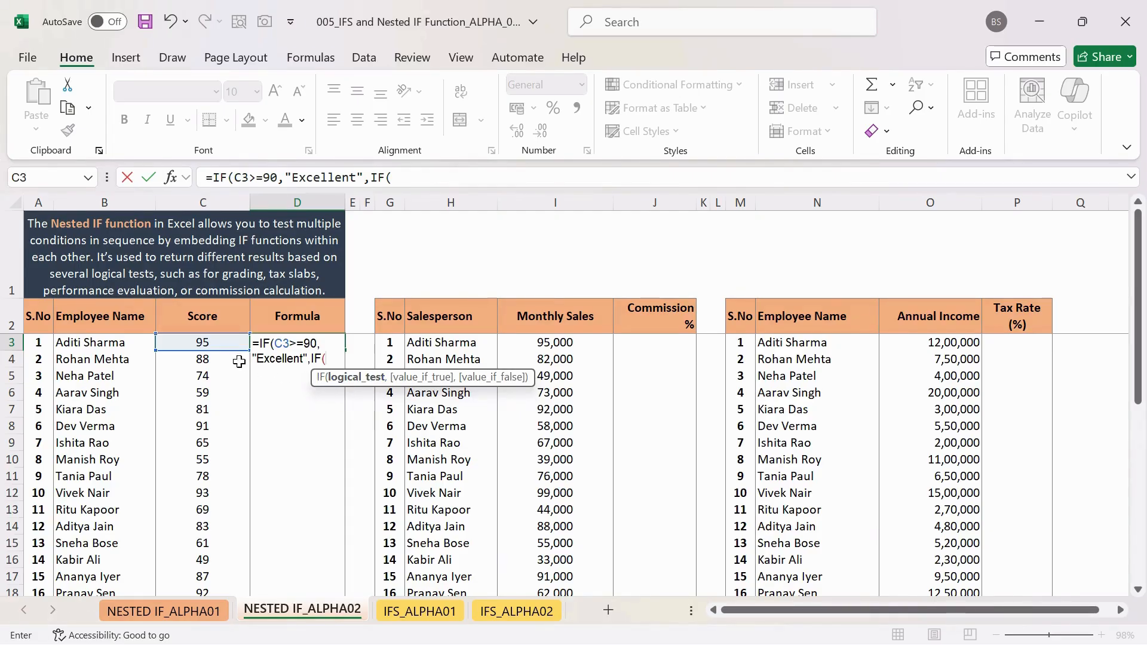
left_click(204, 344)
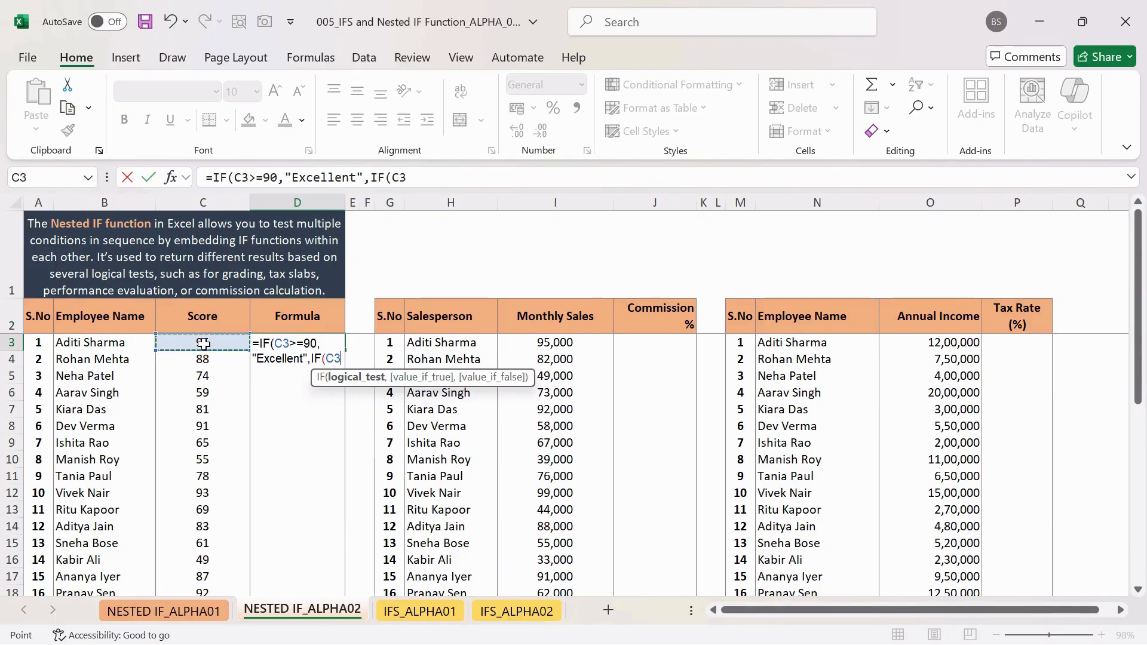
type(">=")
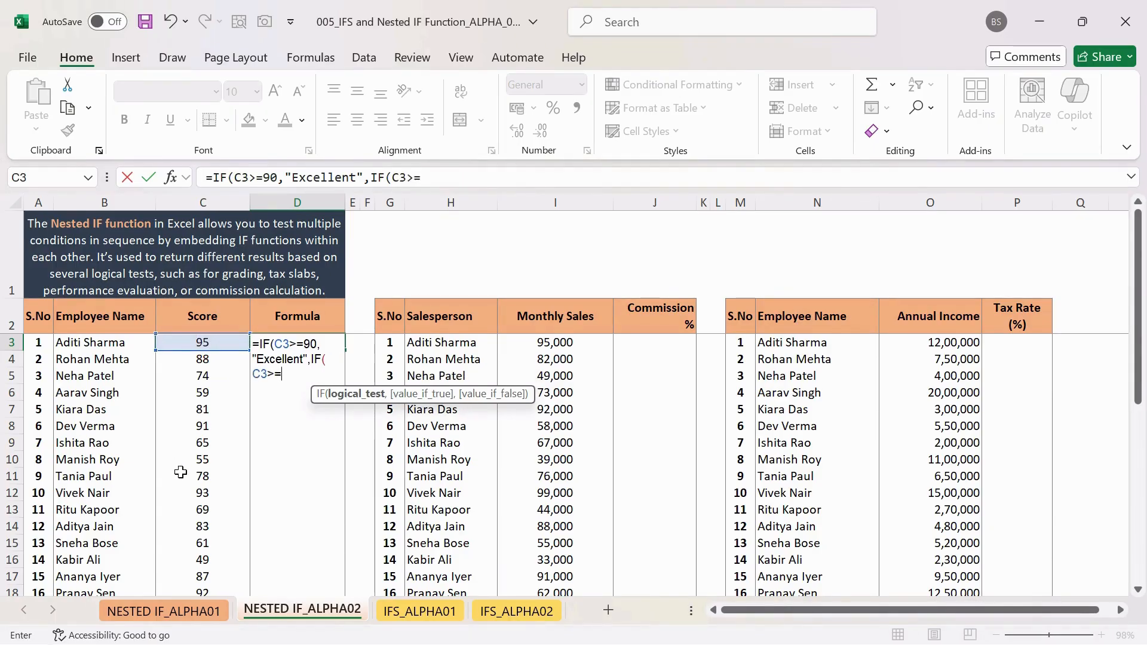
scroll(181, 472, "down", 6)
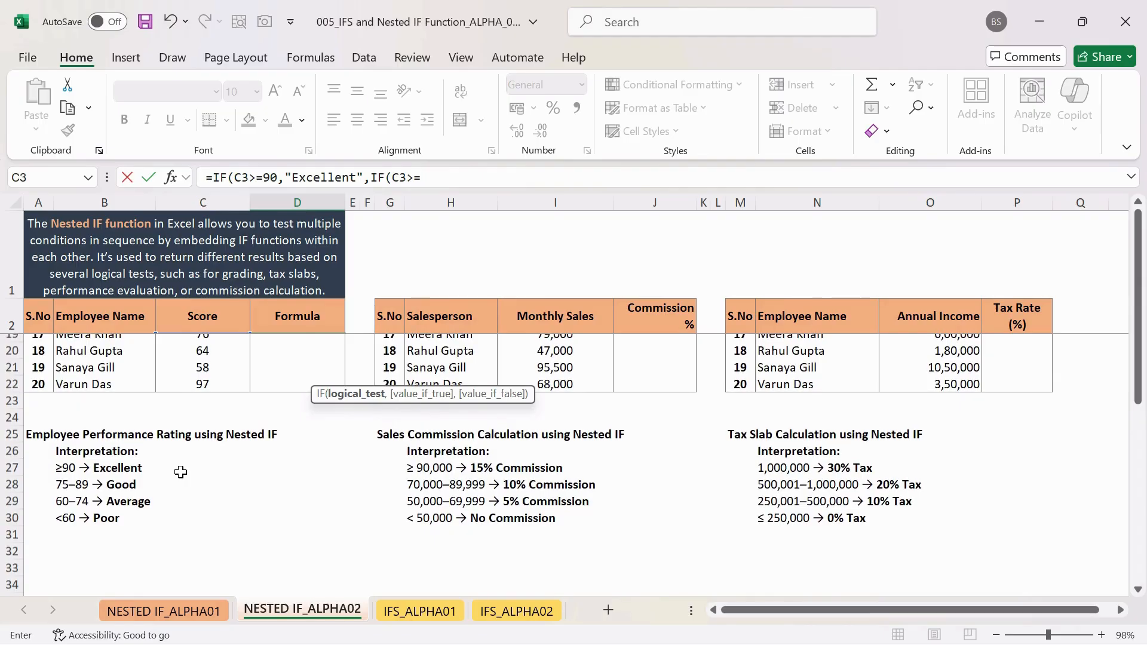
scroll(181, 471, "up", 6)
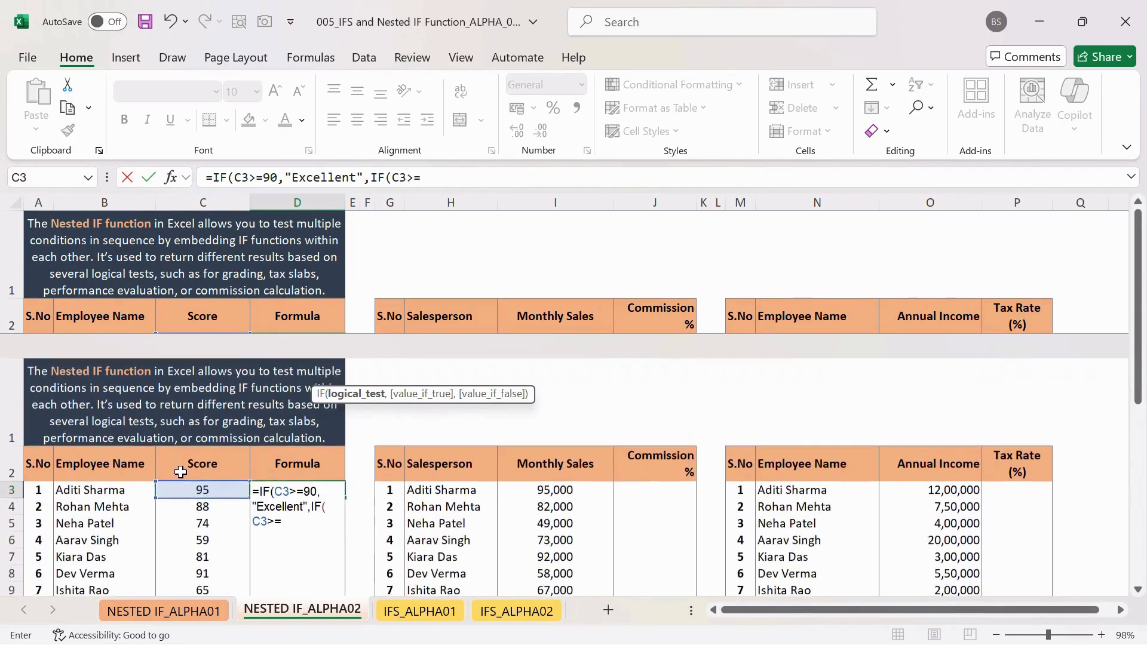
type("75,")
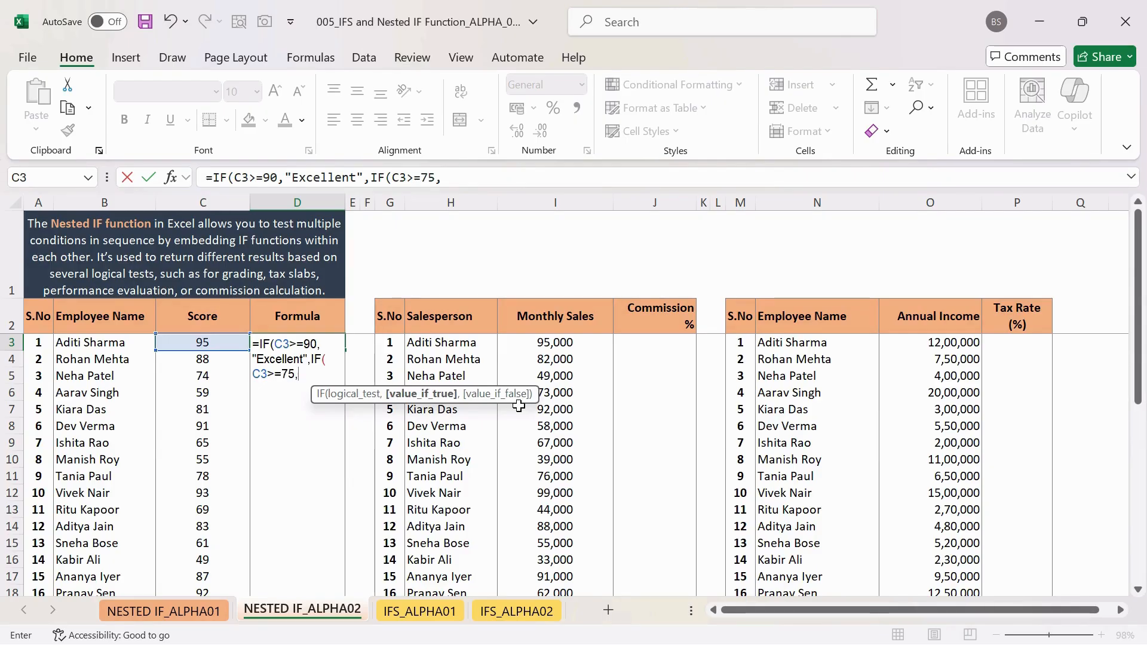
Enter "Good" as the second IF's value-if-true and continue to its value-if-false argument
type("\"Good")
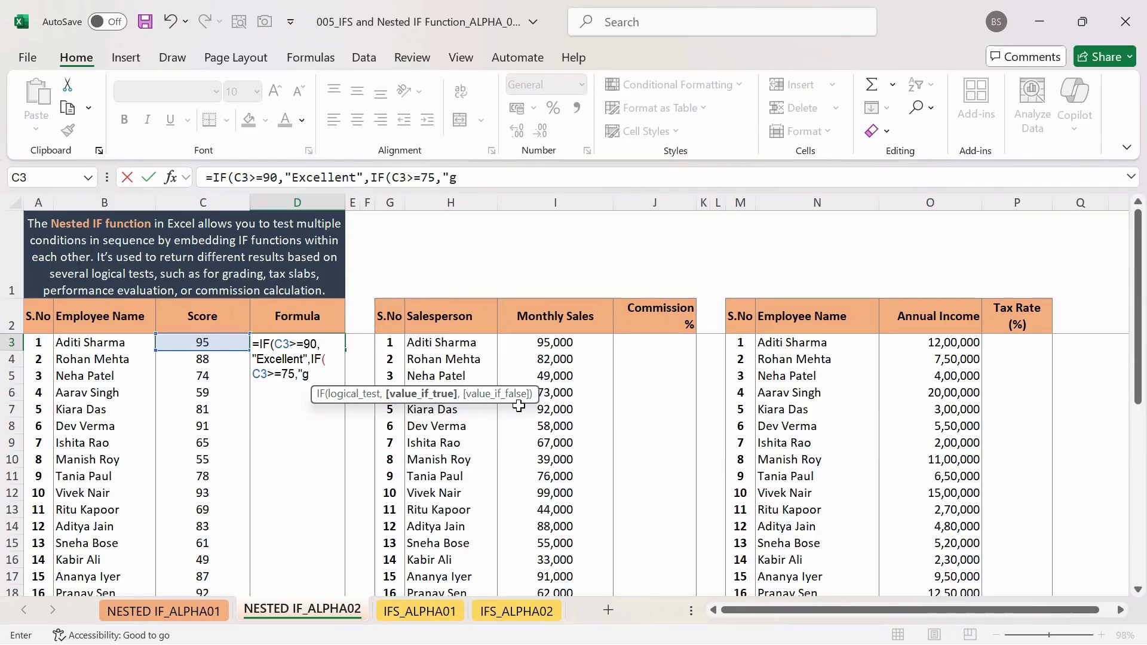
type("\"")
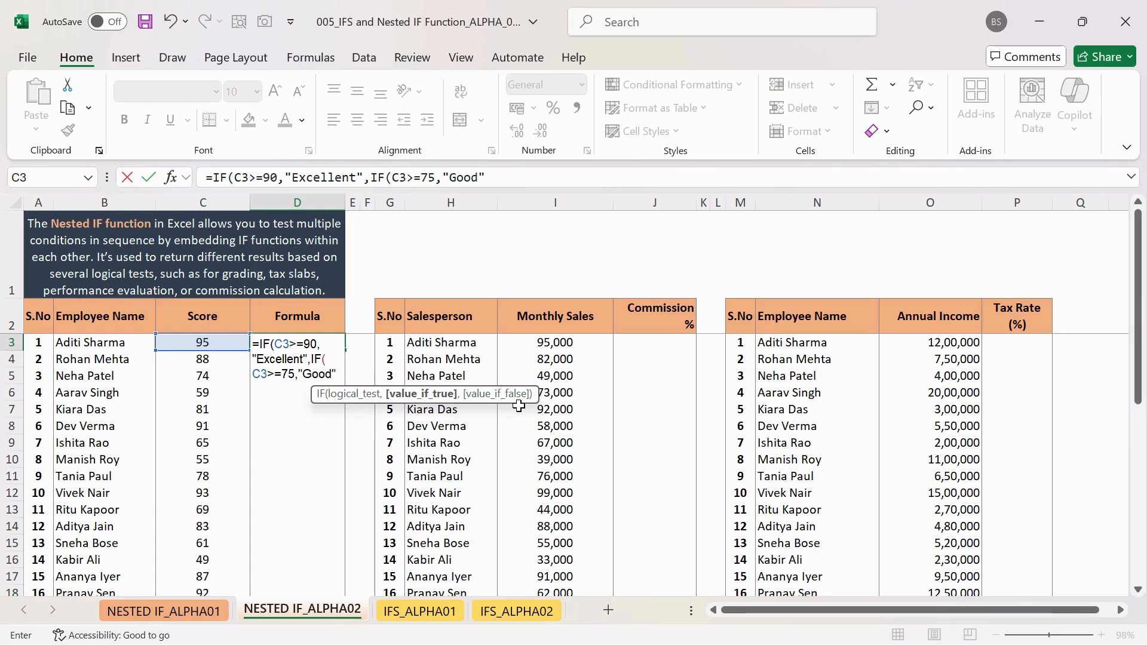
type(",")
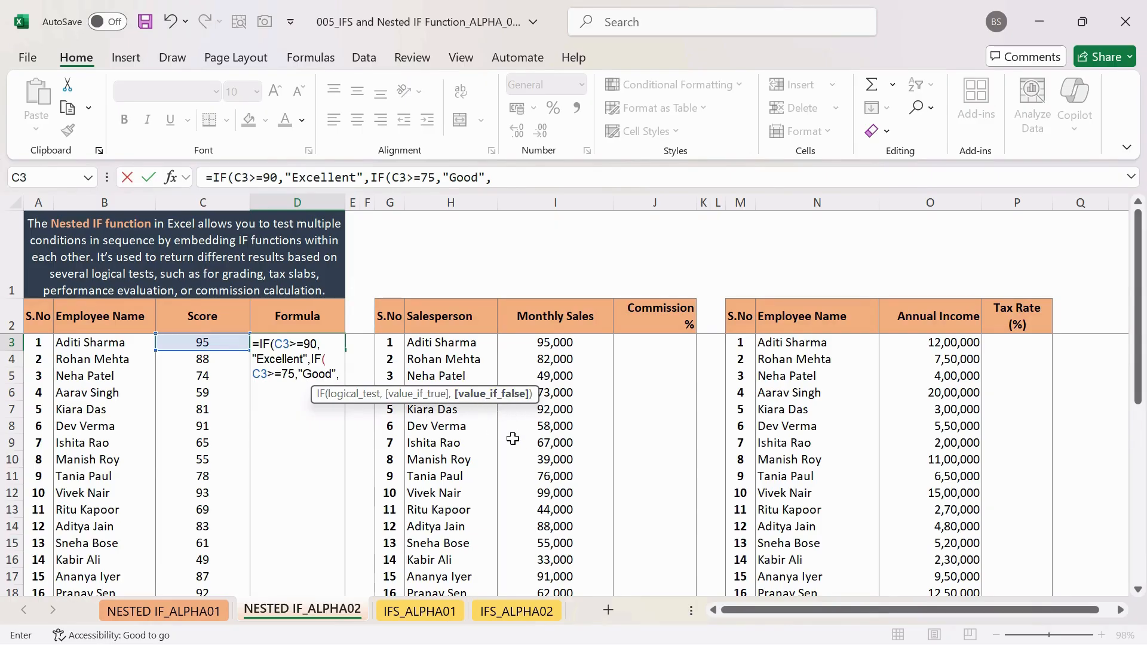
Nest a third IF as the second IF's value-if-false, with the logical test C3>=60
type("I")
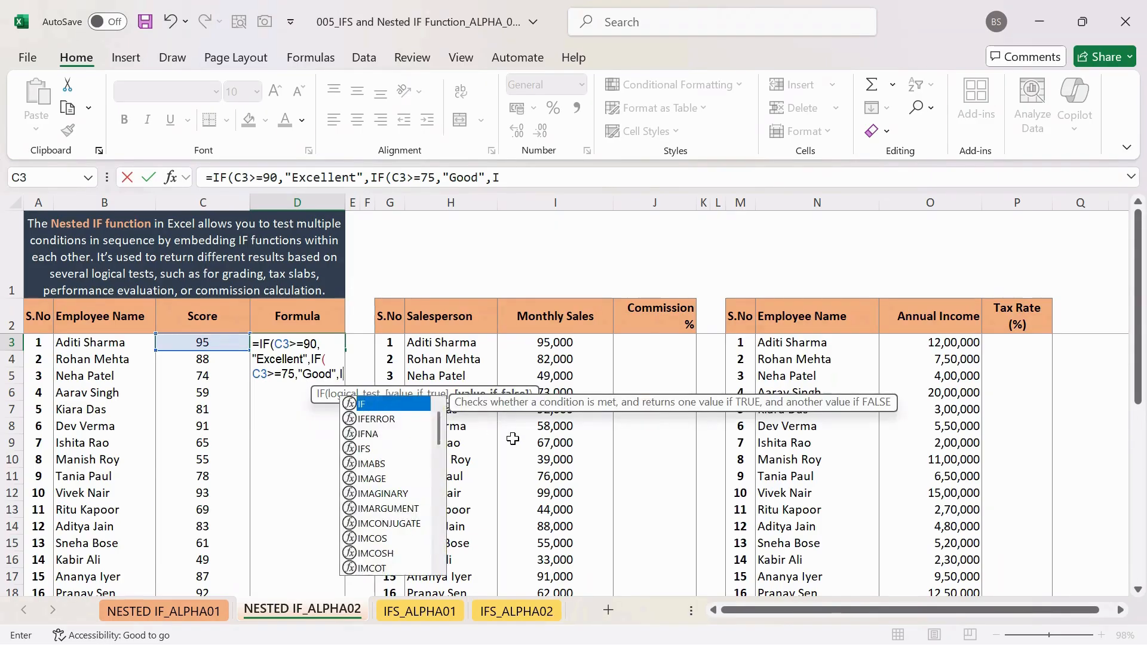
type("F")
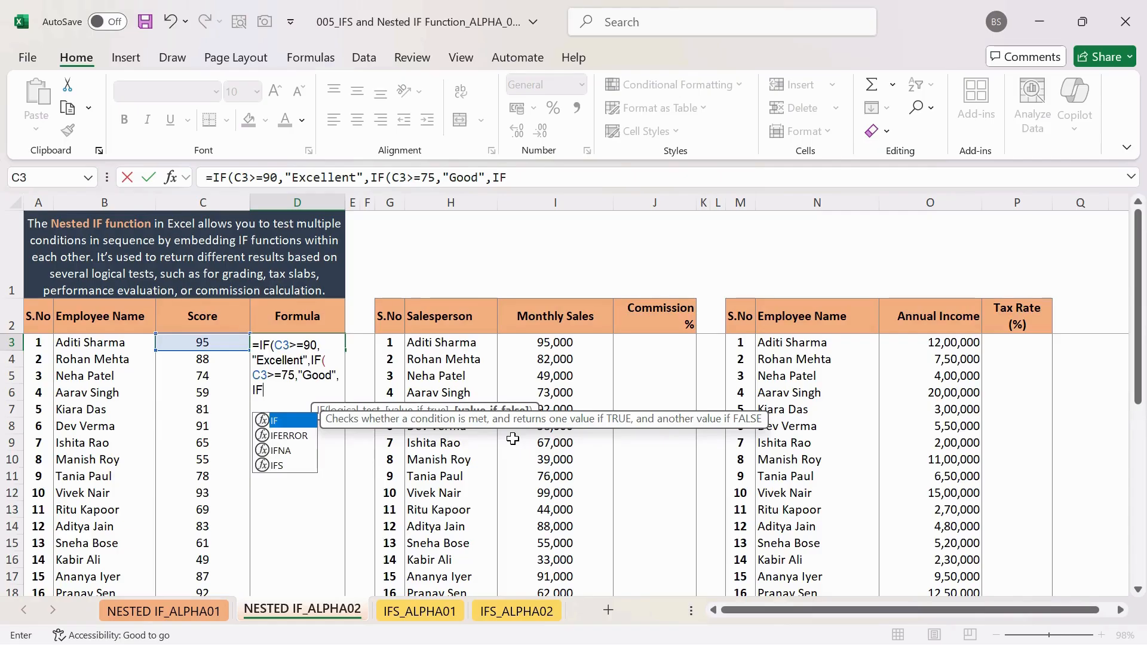
type("(")
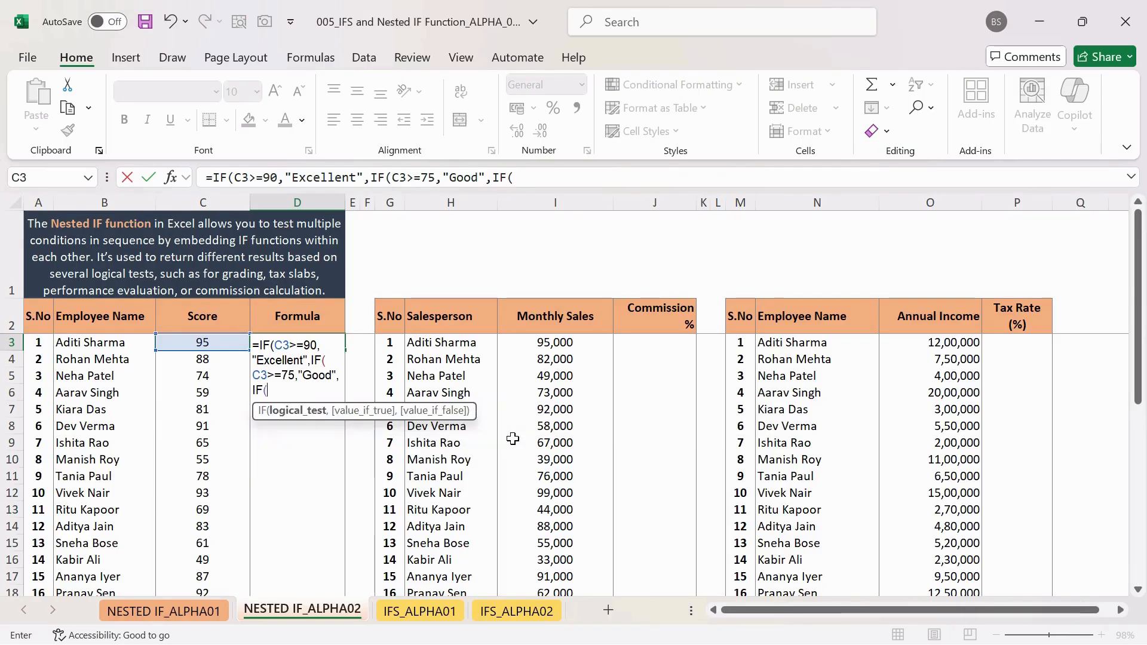
left_click(204, 343)
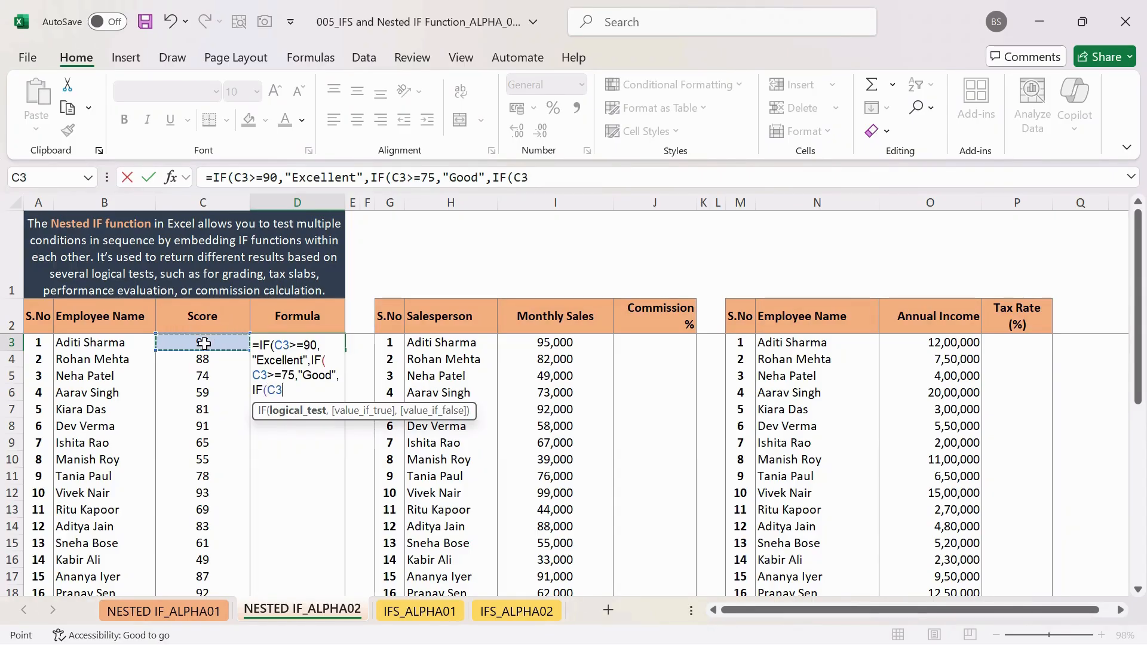
type(">=")
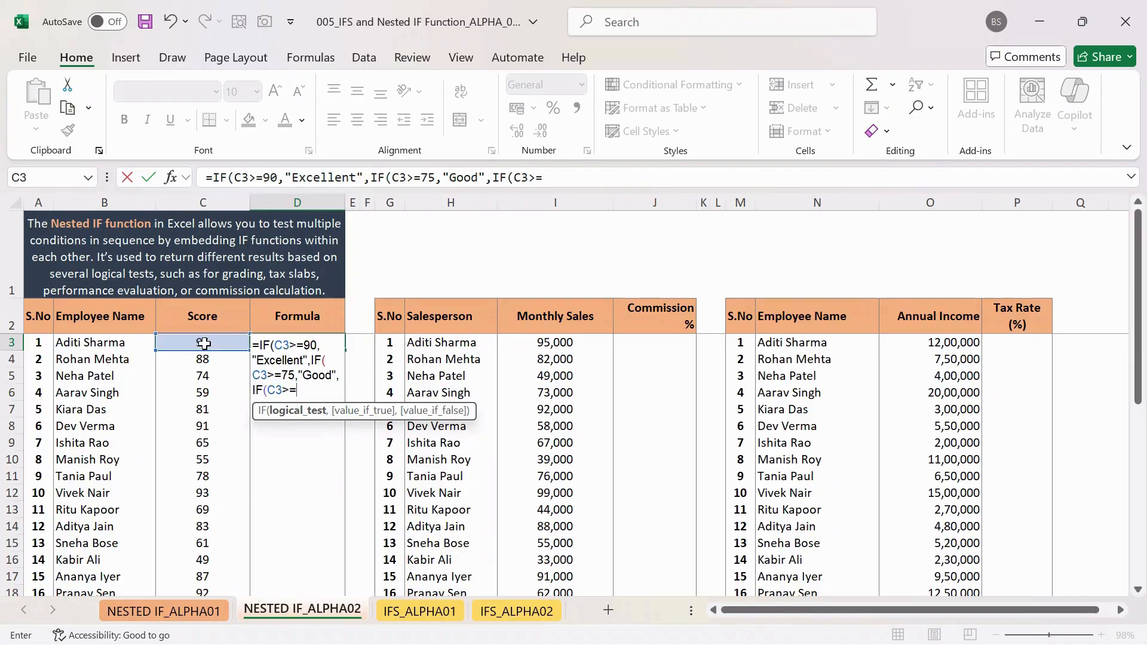
scroll(209, 478, "down", 6)
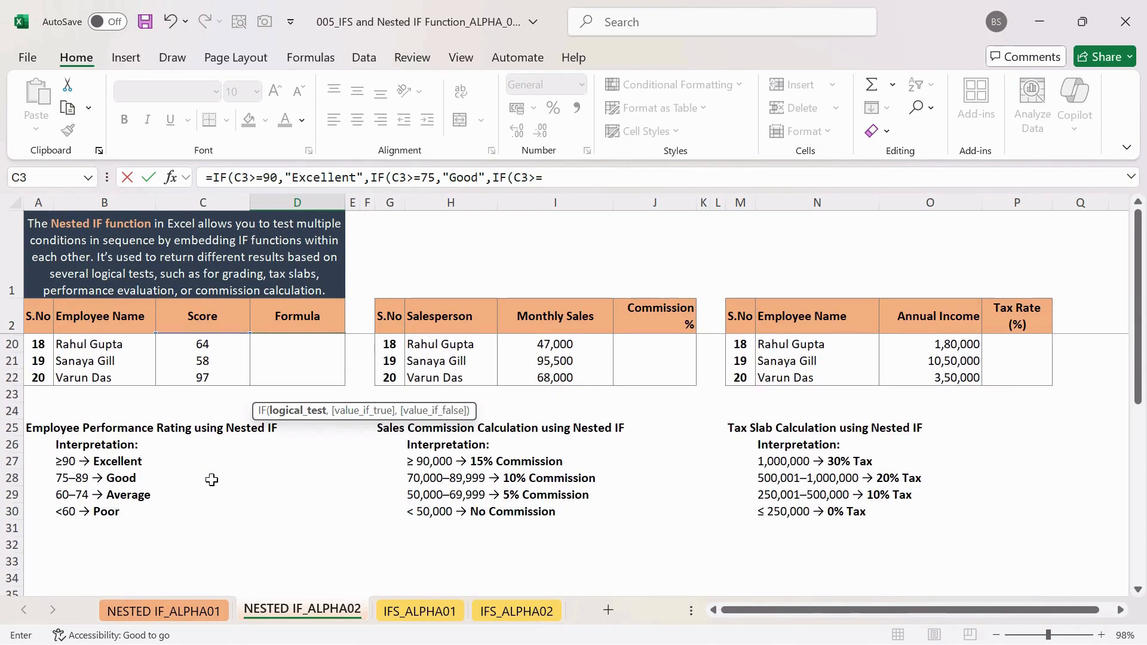
scroll(286, 477, "up", 6)
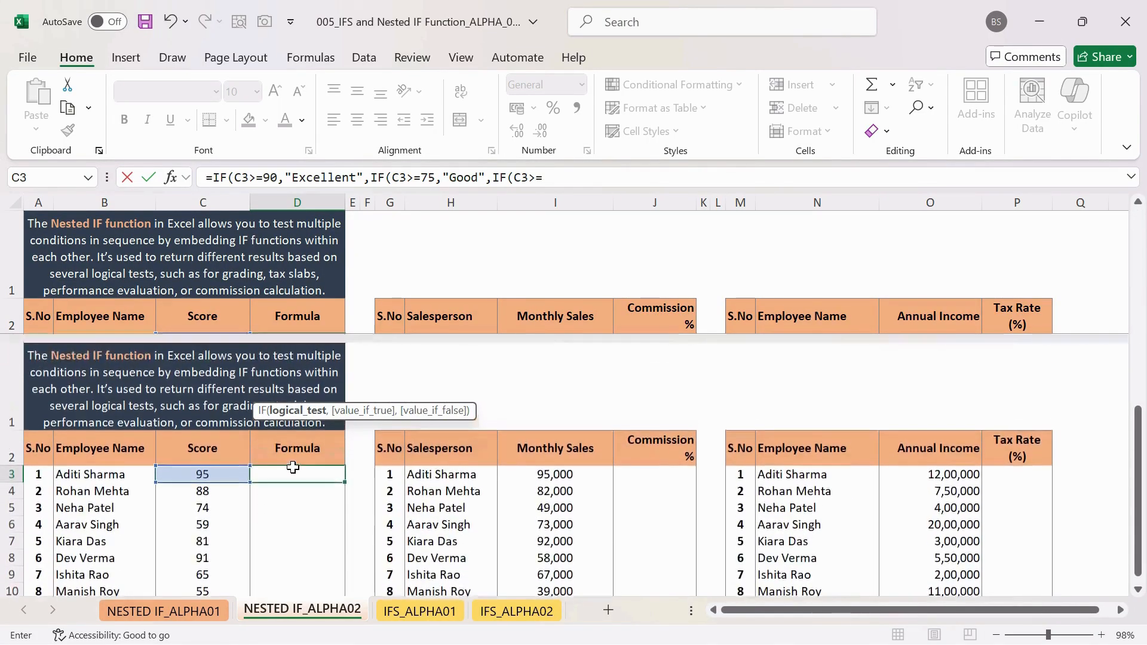
type("60")
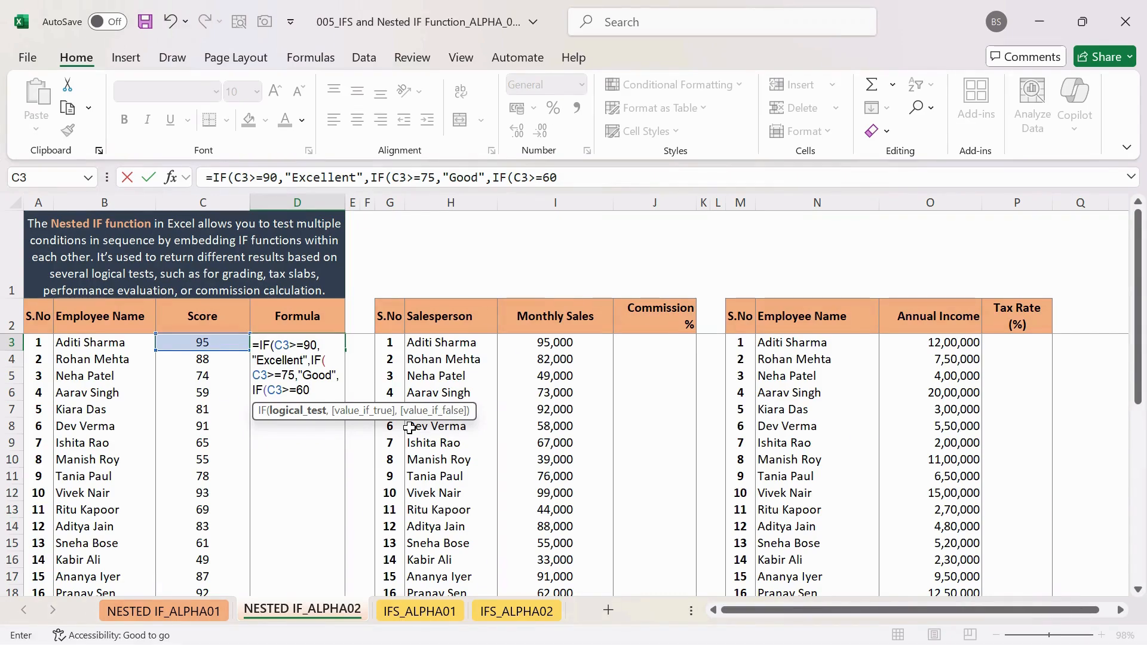
Enter "Average" as the third IF's value-if-true and continue to its value-if-false argument
type(",")
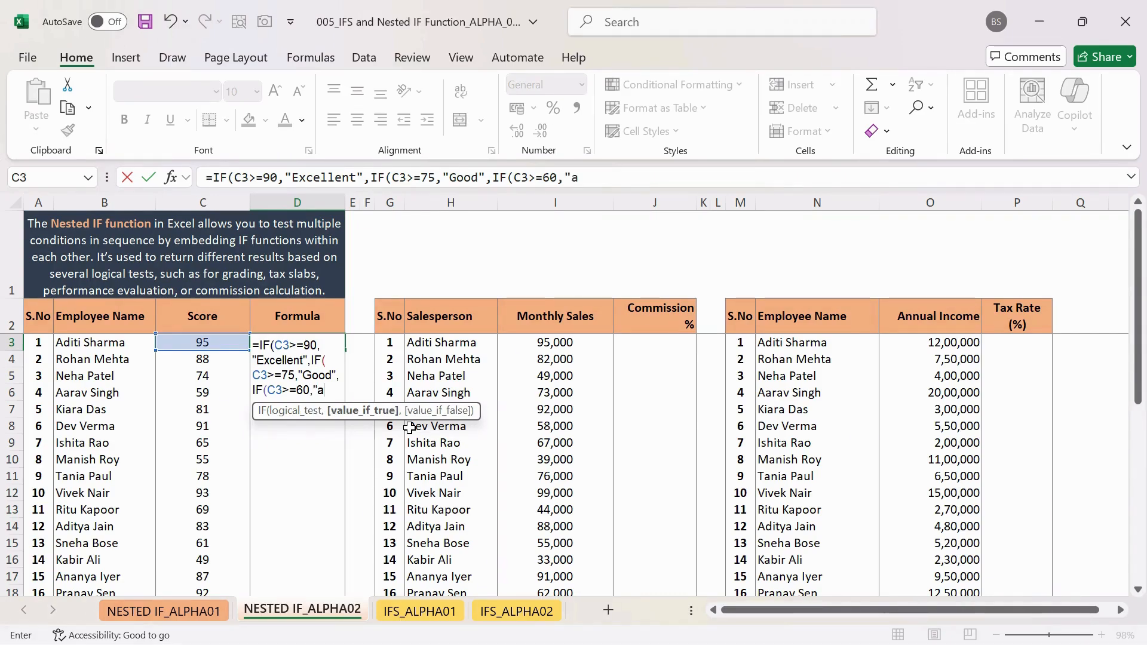
type("\"Average")
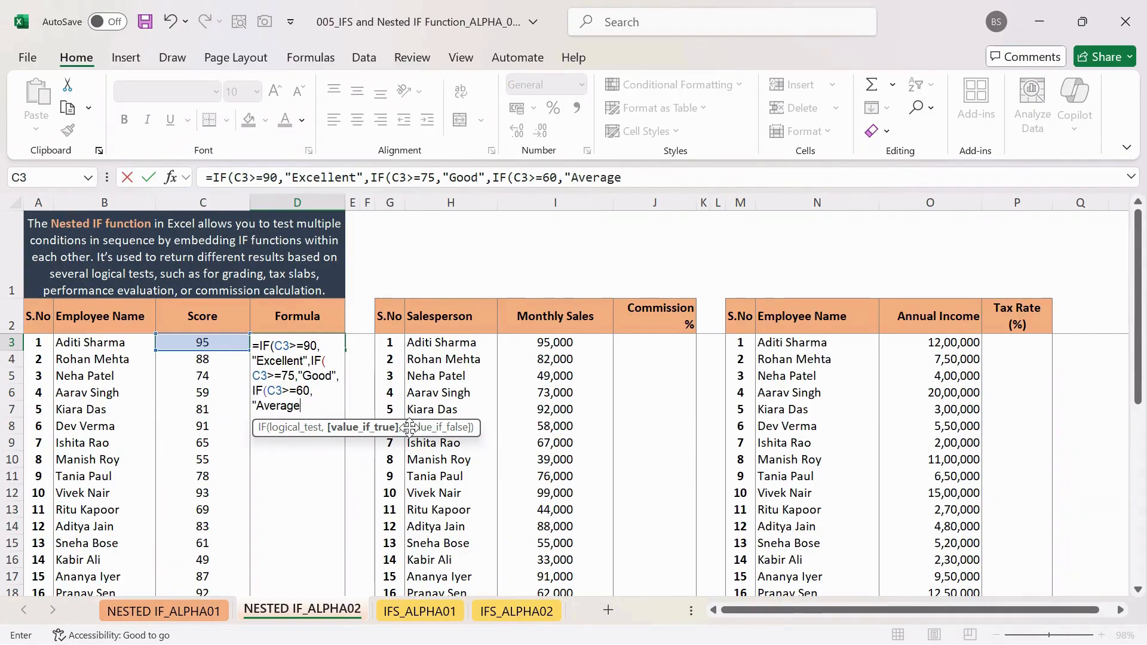
type("\",")
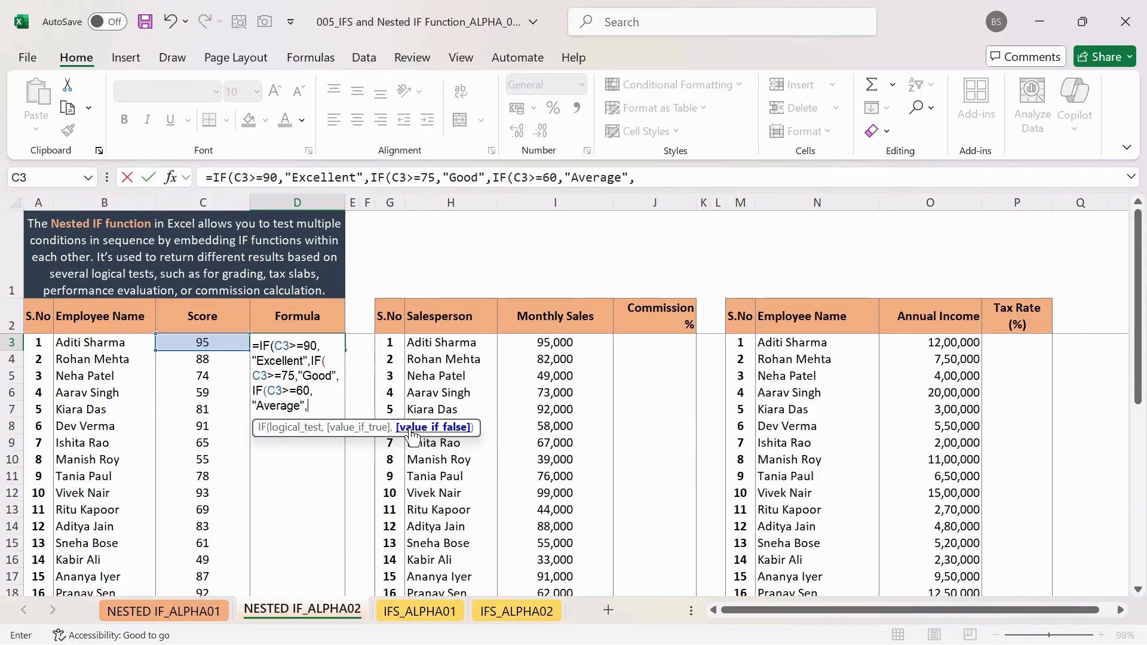
Enter "Poor" as the third IF's value-if-false argument in the D3 formula
scroll(258, 515, "down", 5)
scroll(258, 515, "up", 3)
scroll(304, 478, "up", 2)
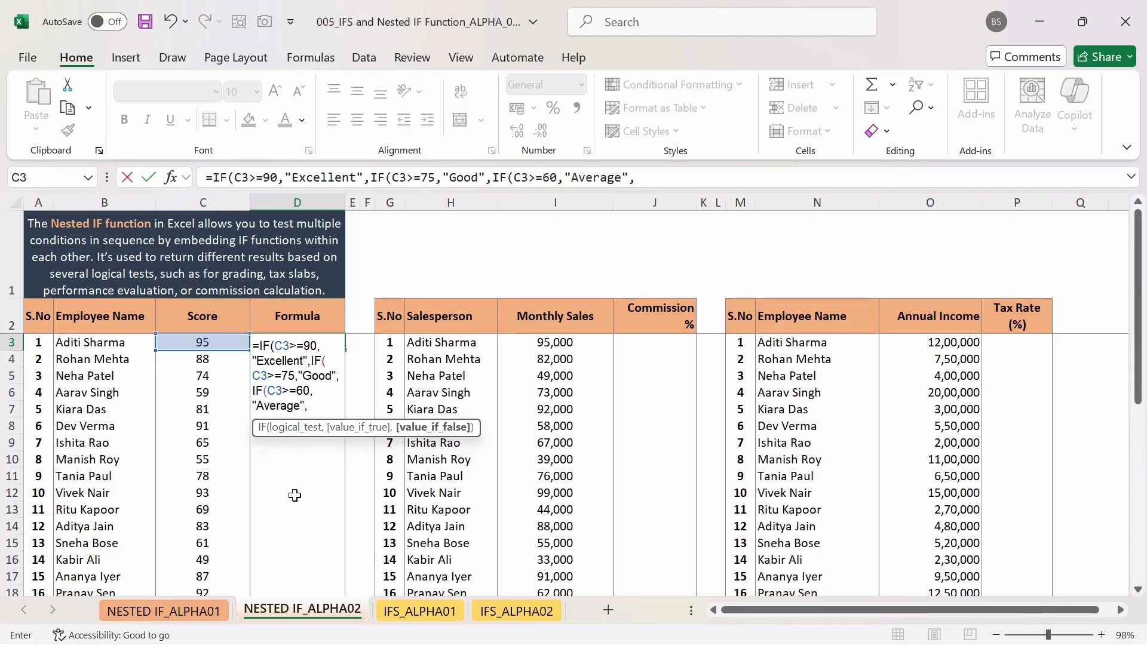
type("Poor")
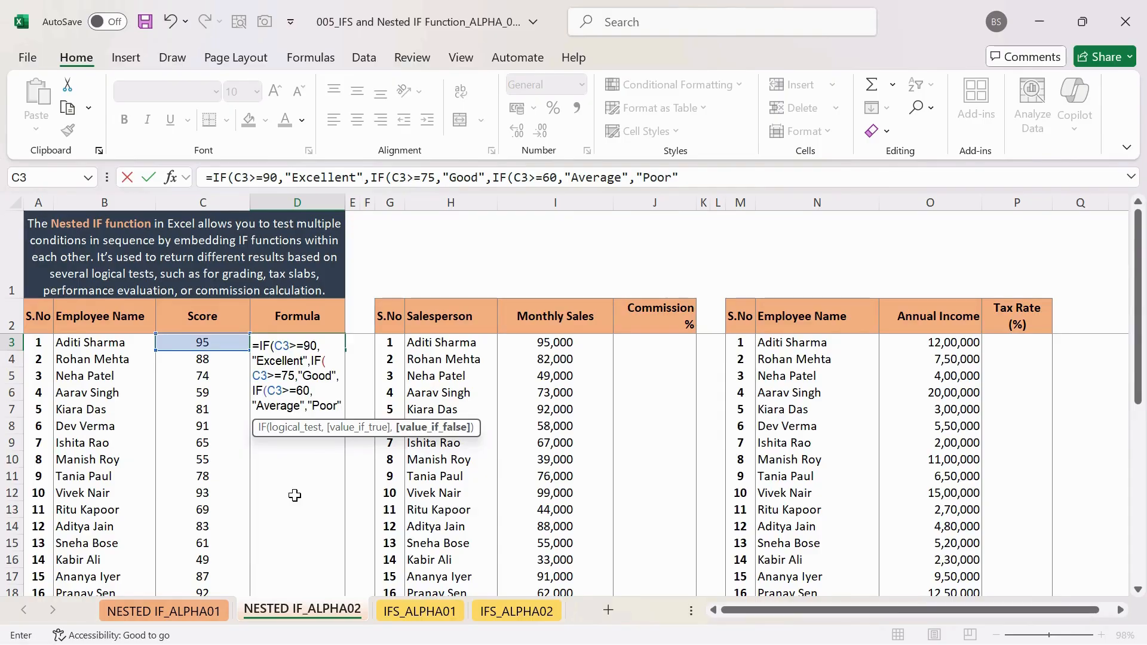
Close all three nested IFs with parentheses, declining the automatic correction, and commit the formula in D3
type("\")")
key("Return")
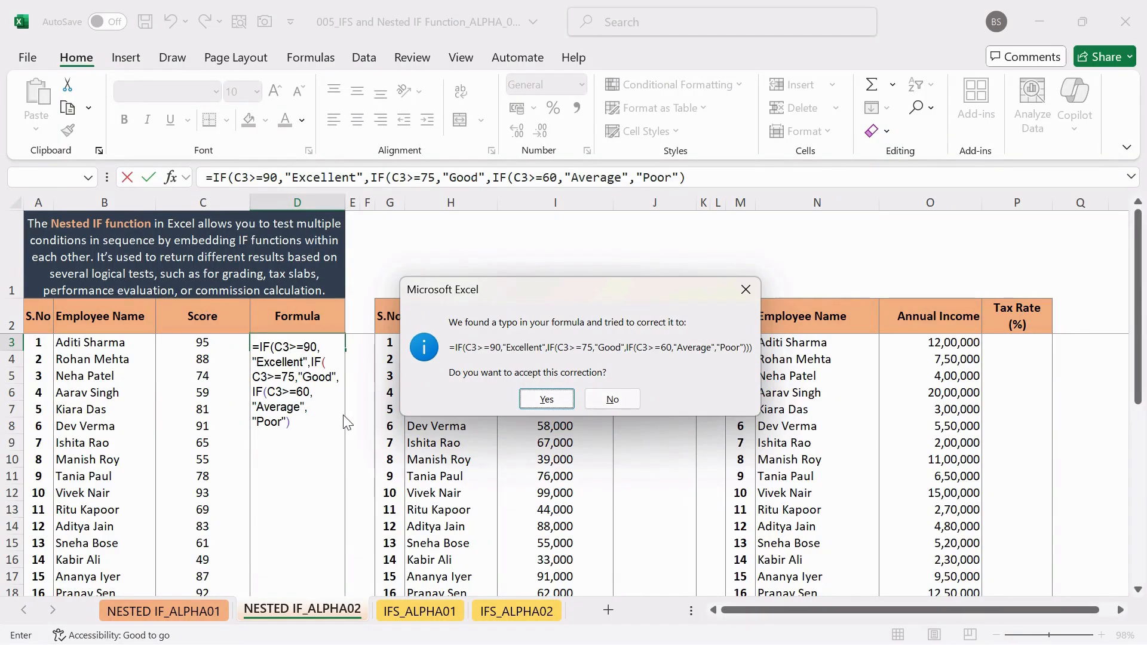
left_click(612, 399)
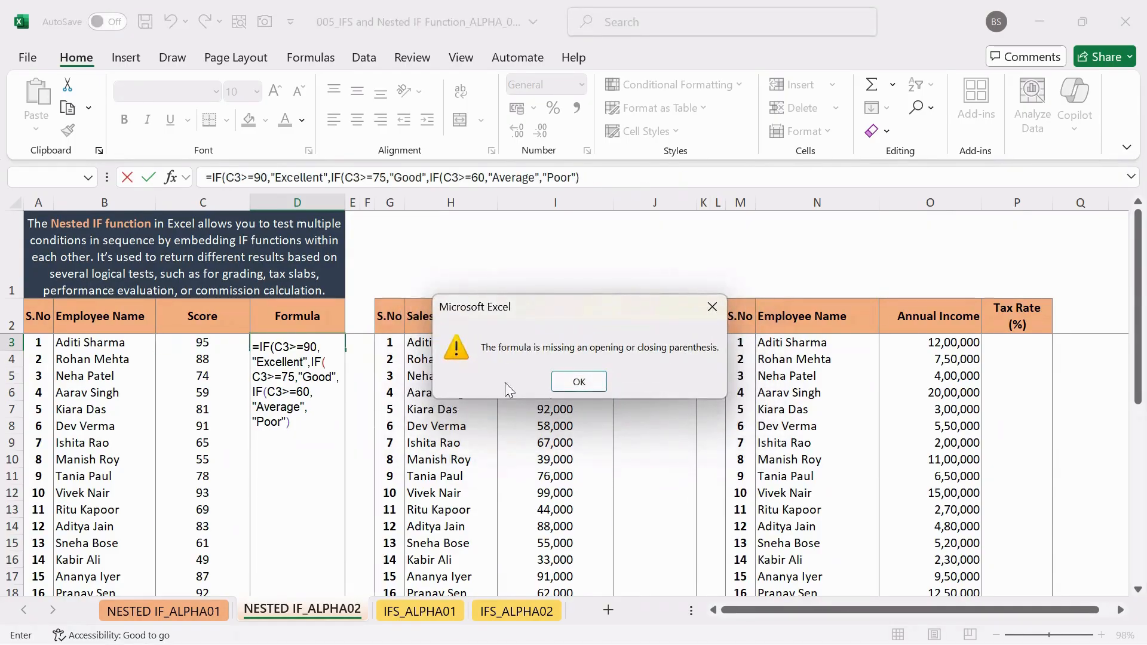
left_click(581, 380)
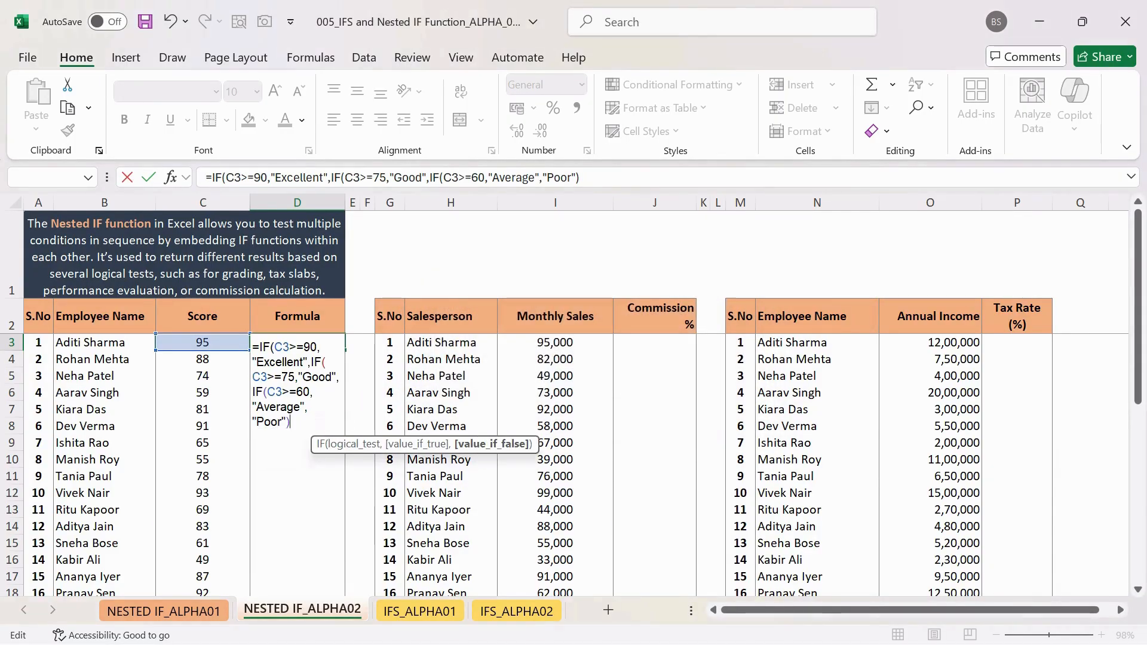
type(")")
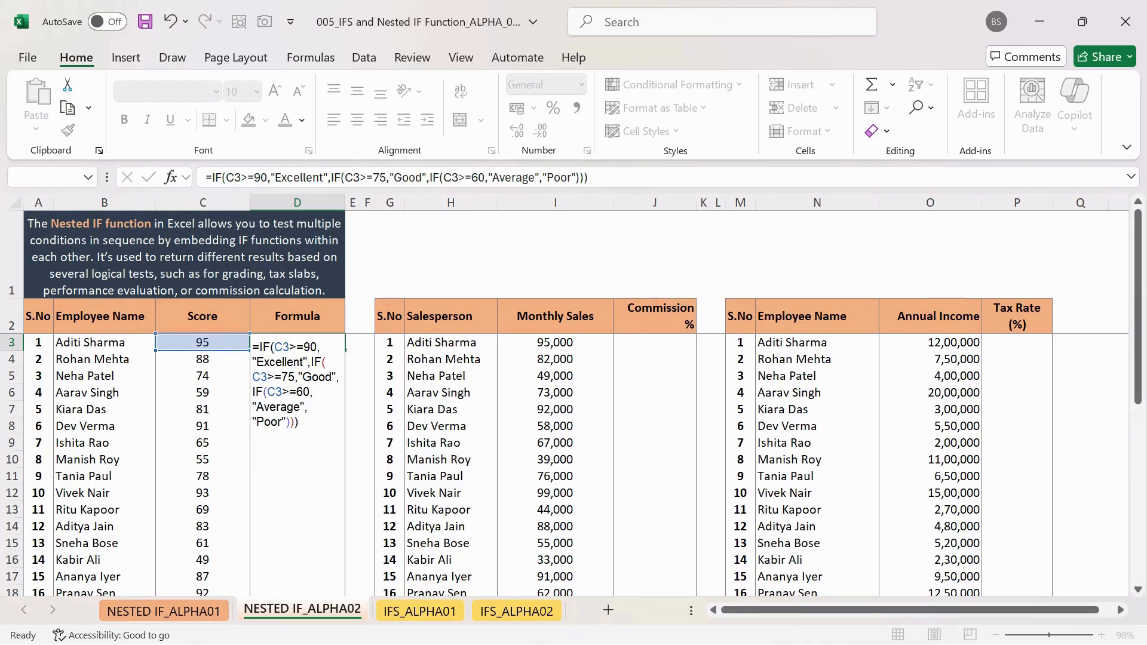
key("ctrl+Return")
Copy the D3 formula down the Formula column through D22, covering all 20 employees
key("ctrl+c")
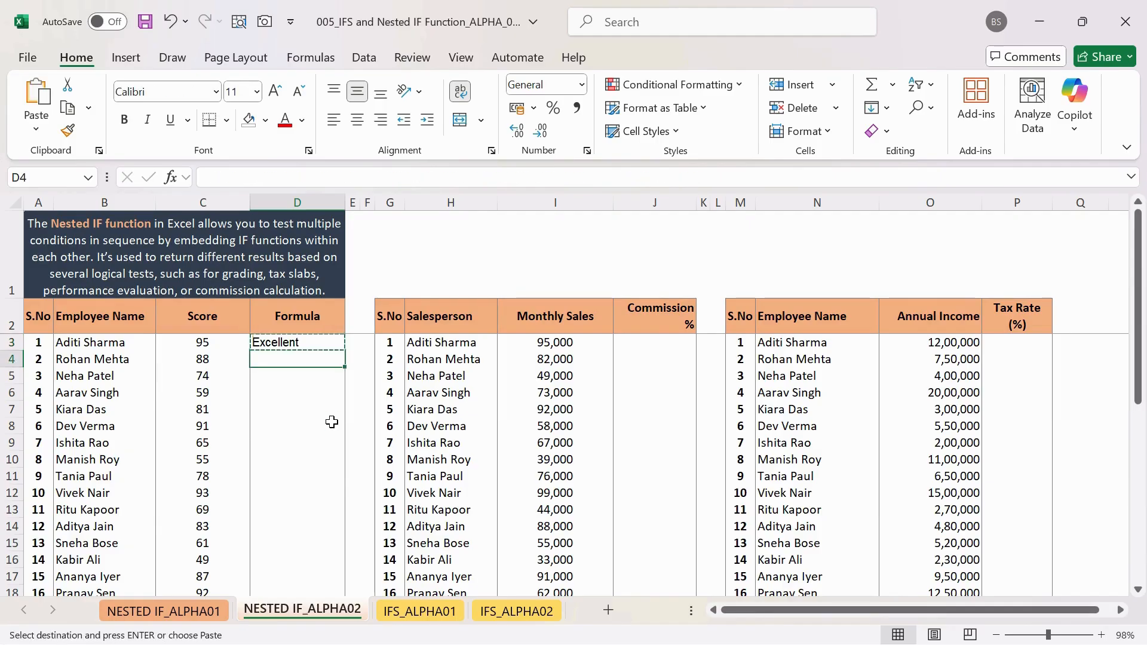
key("shift+Down")
key("shift+Down")
key("shift+Down")
key("shift+Down")
key("shift+Down")
key("shift+Down")
key("shift+Down")
key("shift+Down")
key("shift+Down")
key("shift+Down")
key("shift+Down")
key("shift+Down")
key("shift+Down")
key("shift+Down")
key("shift+Down")
key("shift+Down")
key("shift+Down")
key("shift+Down")
key("shift+Down")
key("shift+Down")
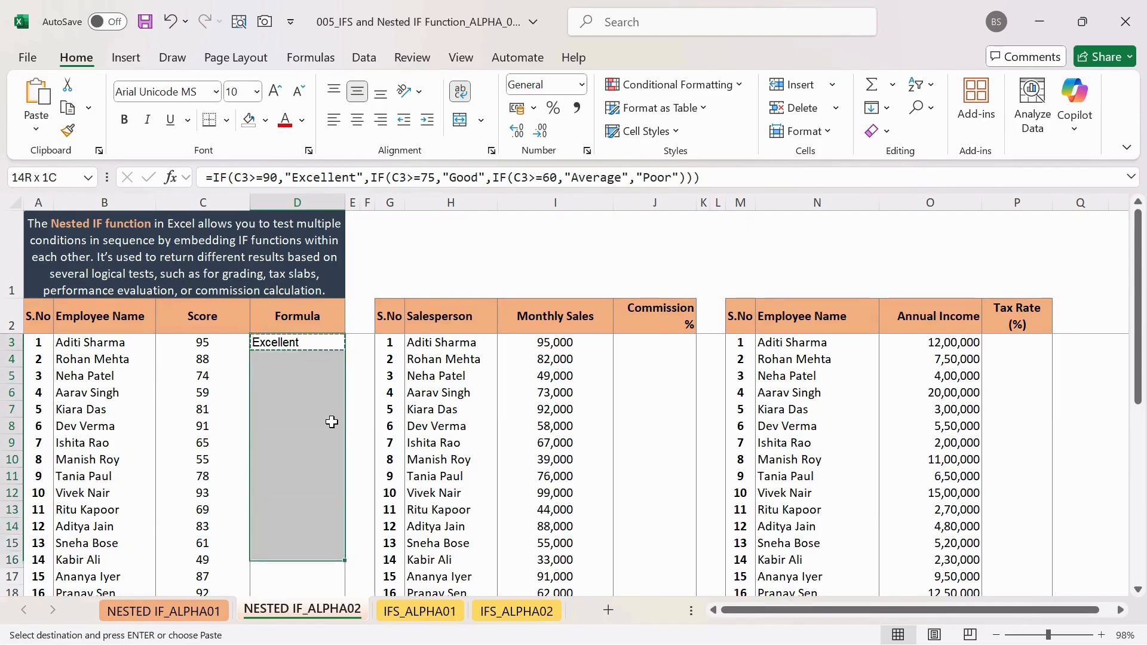
key("shift+Up")
key("shift+Up")
key("Return")
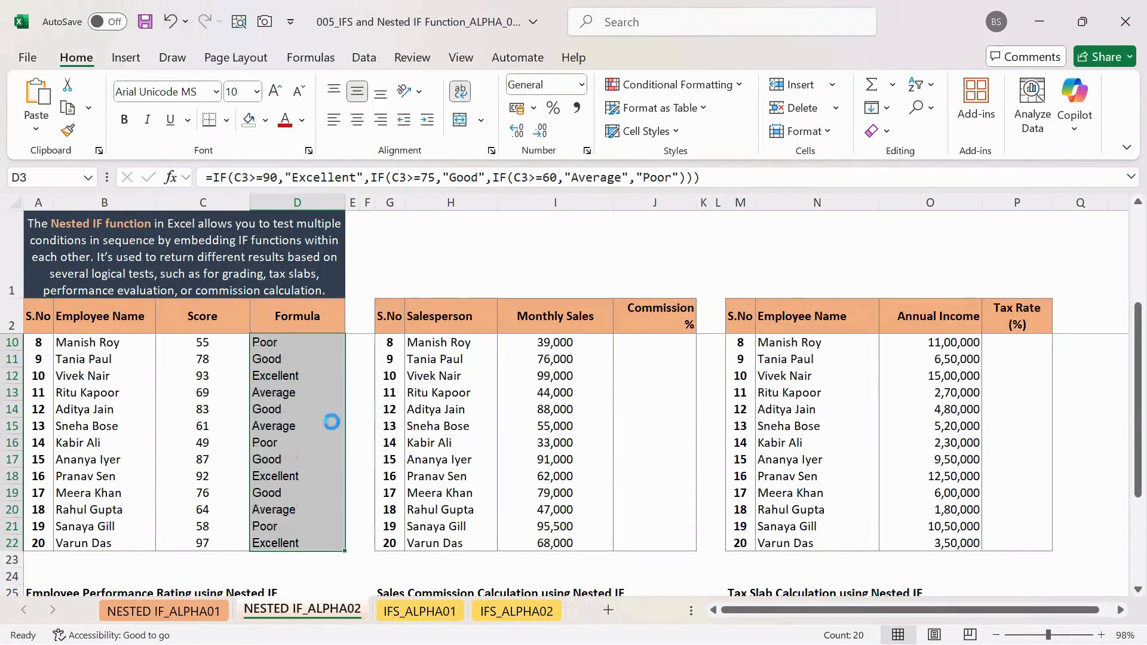
Check the copied ratings and cell references in the first rows of the Formula column
key("Up")
key("Up")
key("Down")
key("Down")
key("Down")
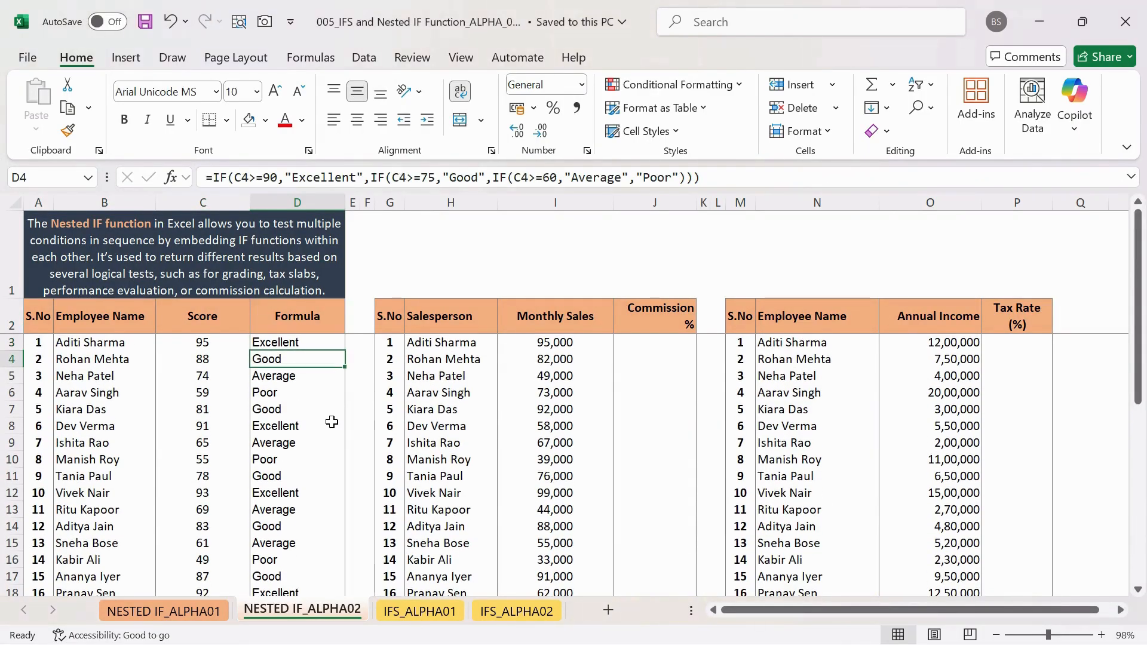
key("Down")
key("Up")
key("Up")
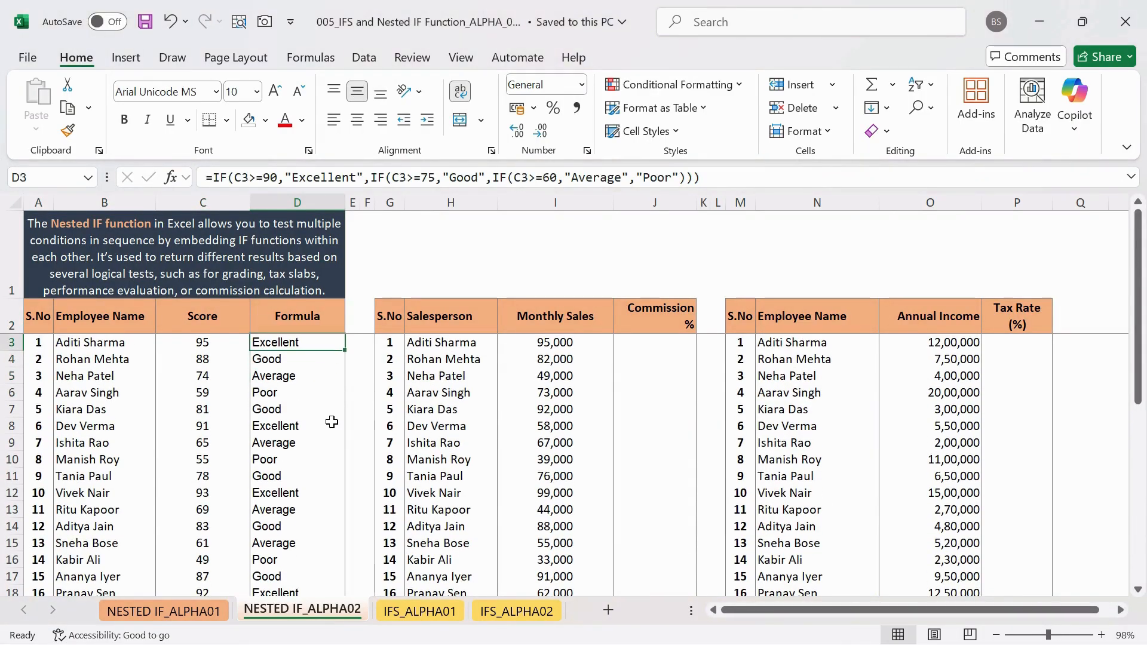
Examine the three IF conditions and their return values in D3's formula
key("F2")
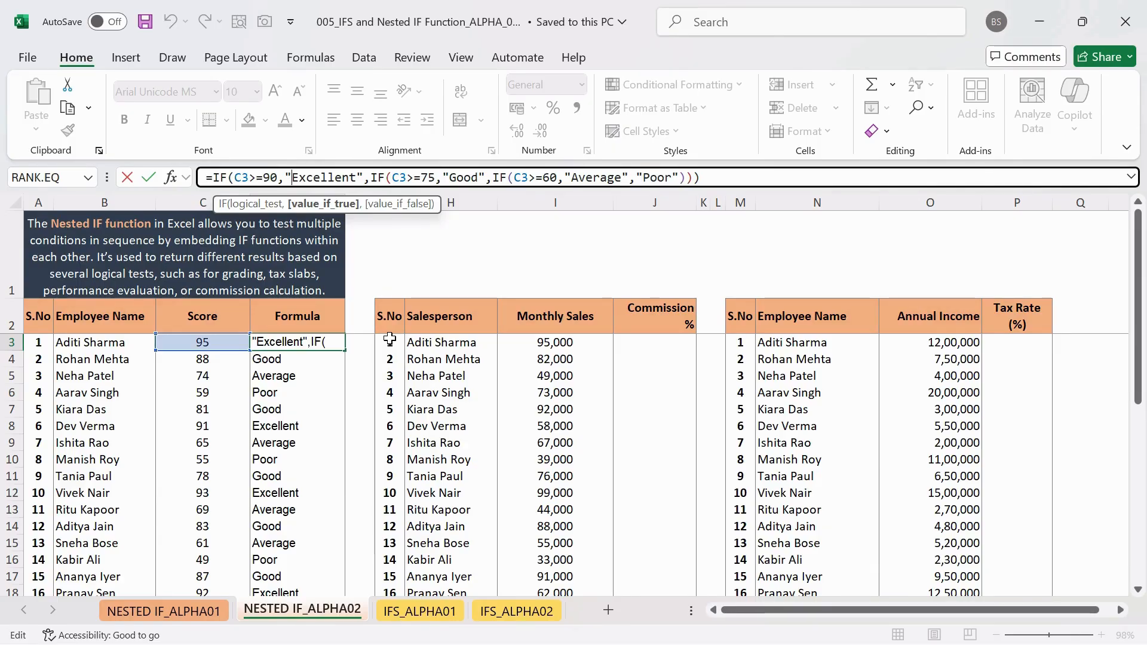
key("ctrl+Return")
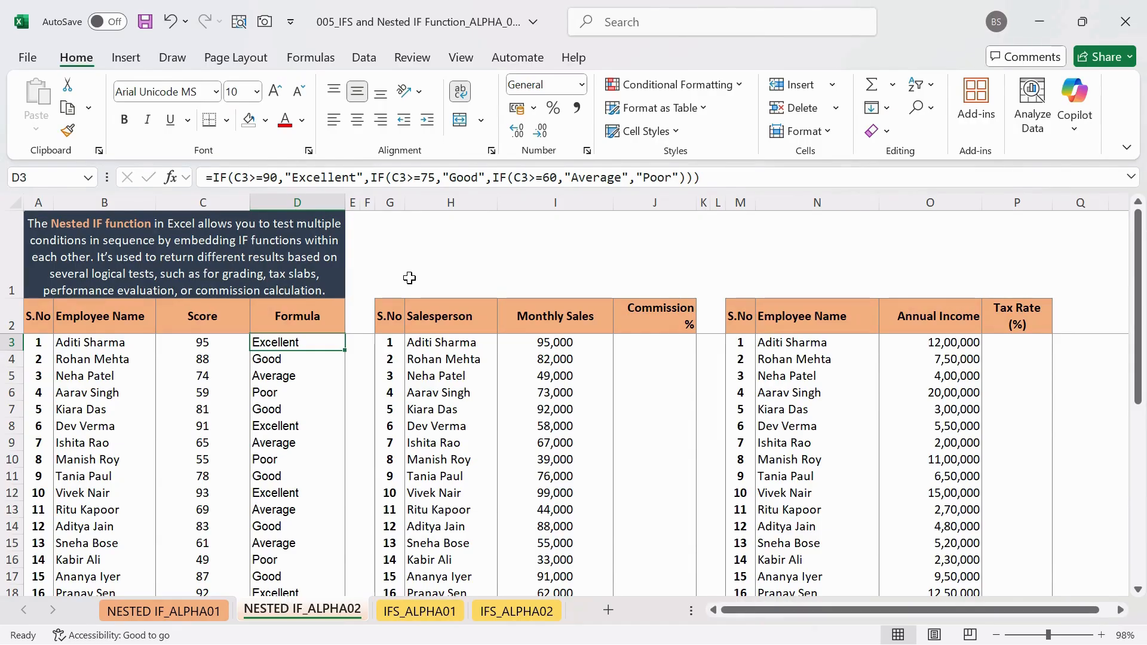
left_click_drag(228, 177, 278, 177)
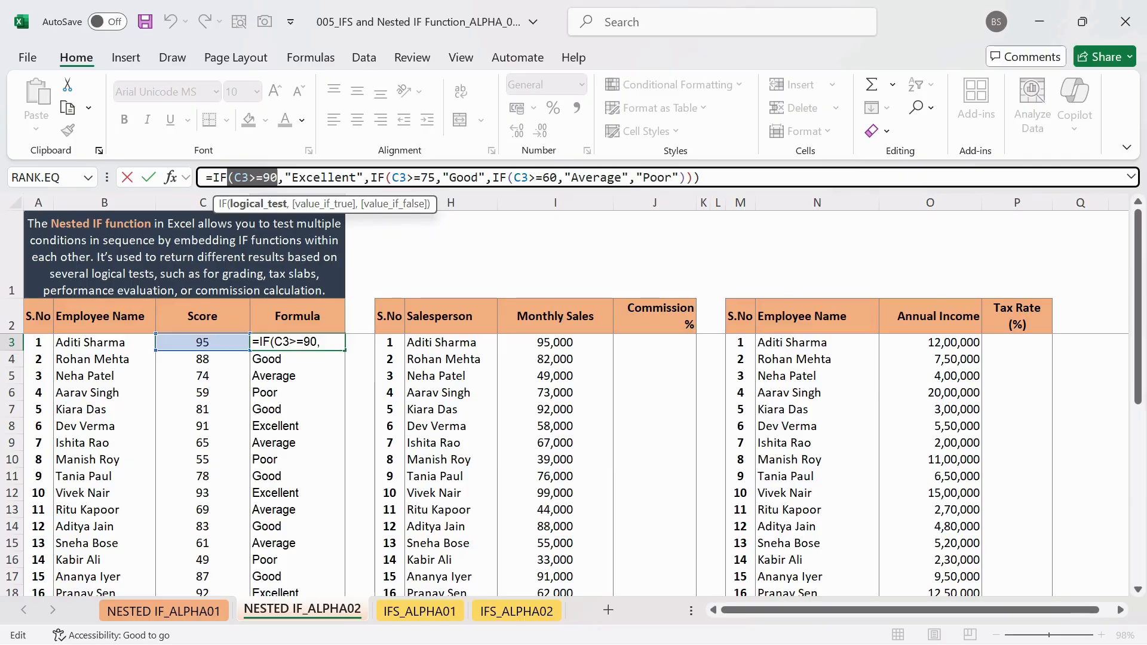
left_click(700, 177)
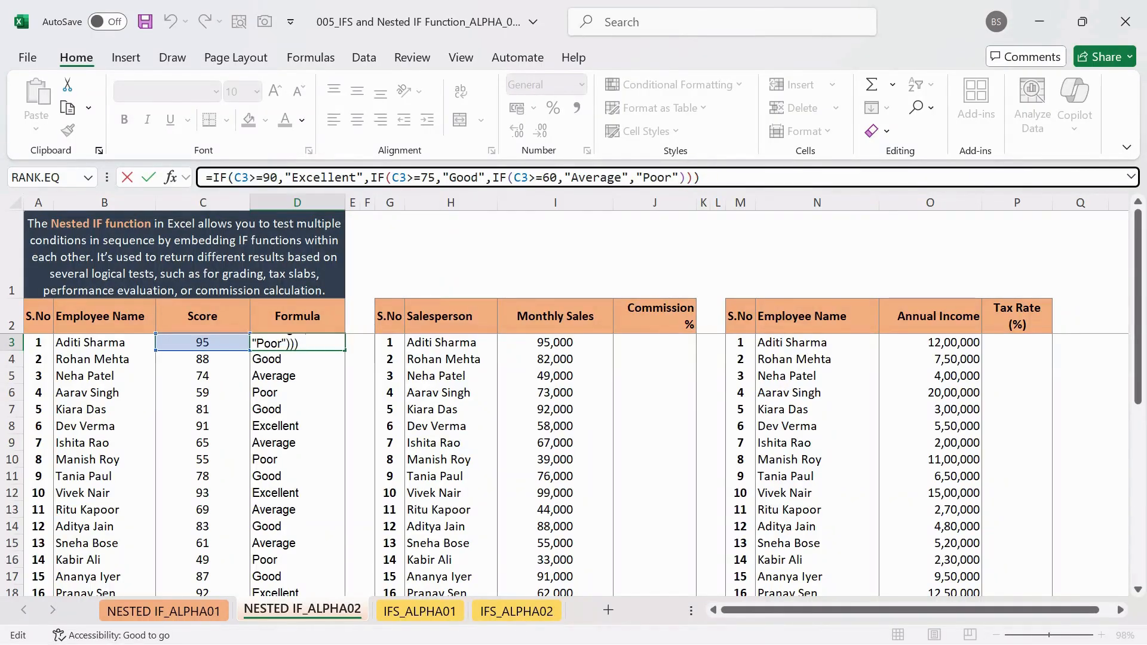
left_click_drag(420, 178, 449, 177)
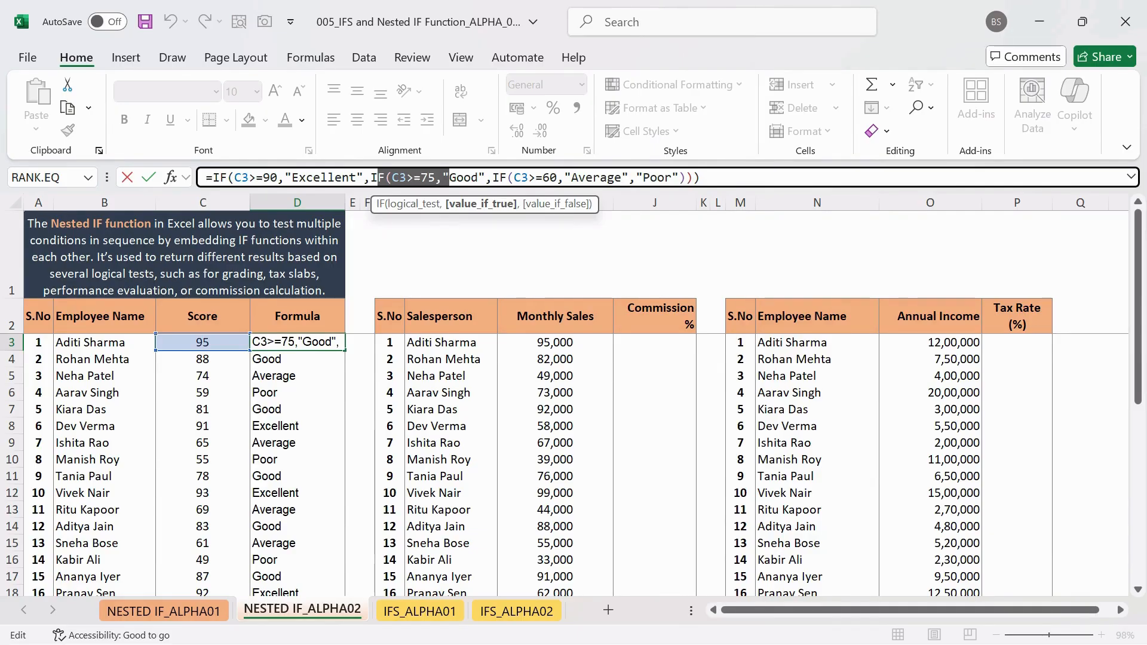
left_click(688, 178)
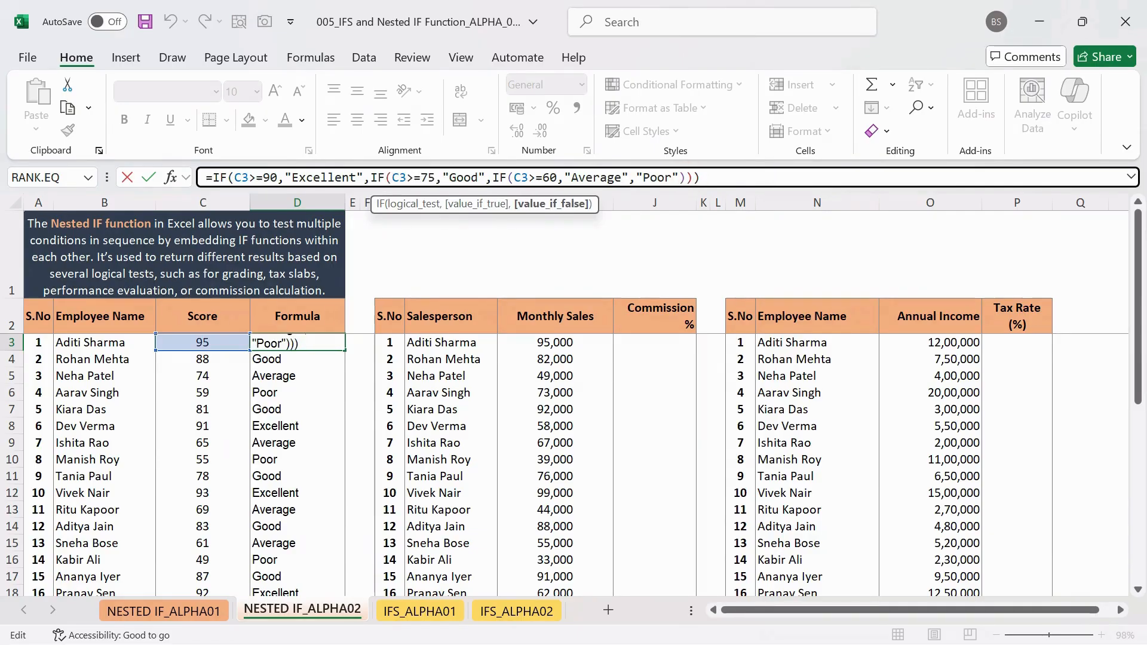
left_click(506, 177)
left_click_drag(506, 178, 687, 178)
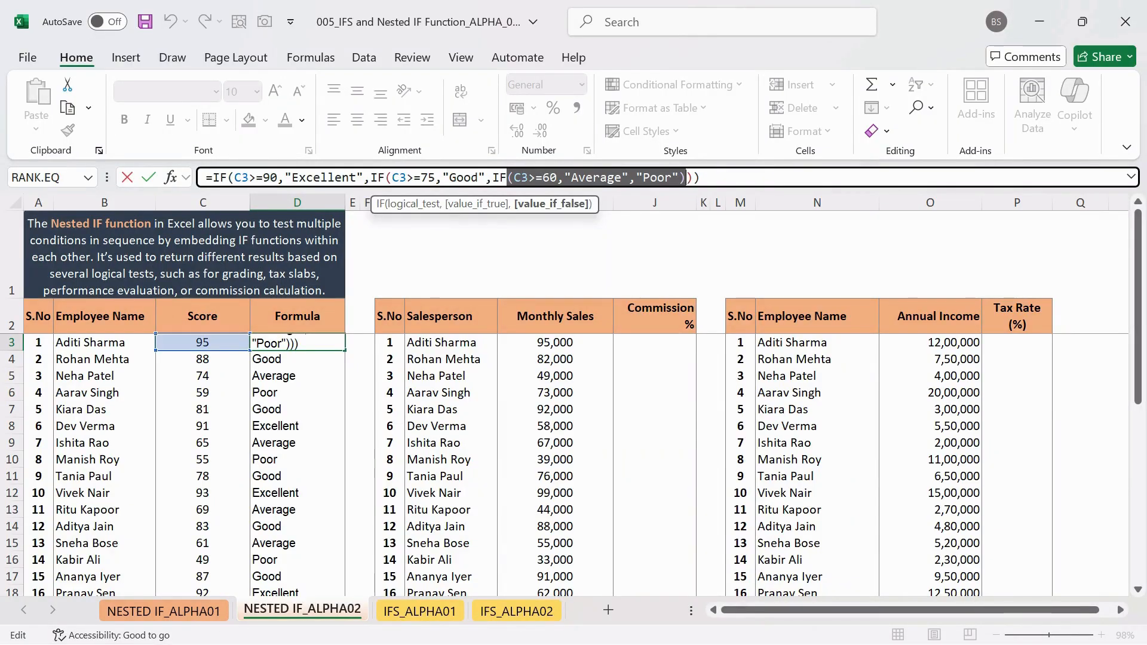
left_click(470, 174)
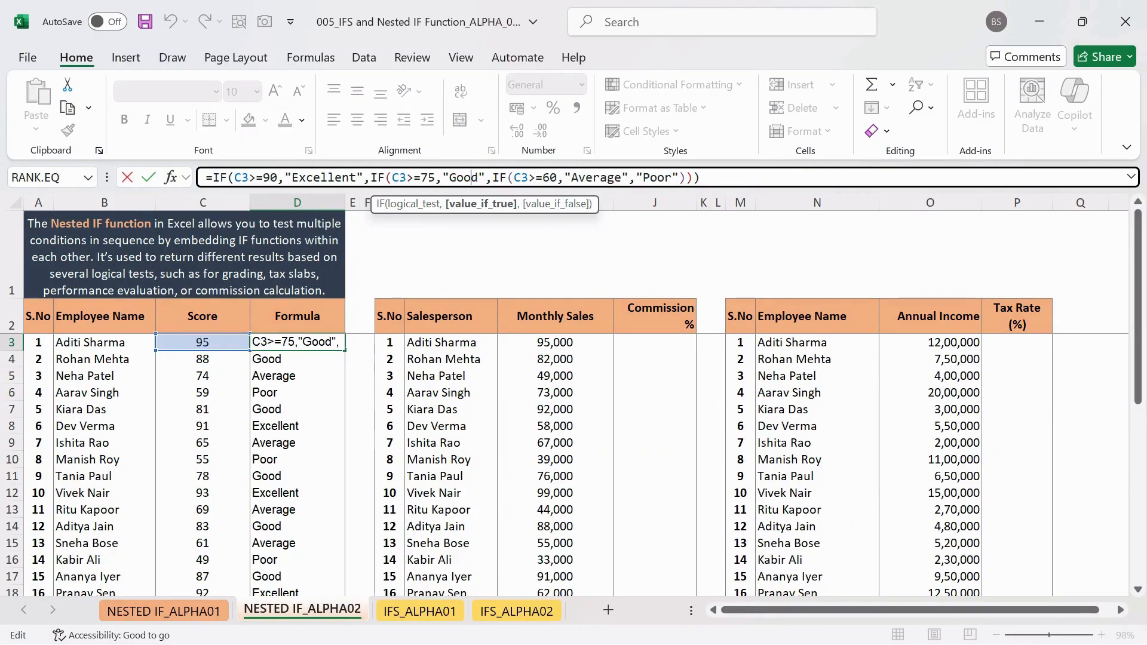
Trace the matching opening and closing parentheses of the outer and second IF in D3's formula, leaving it unedited
left_click(231, 178)
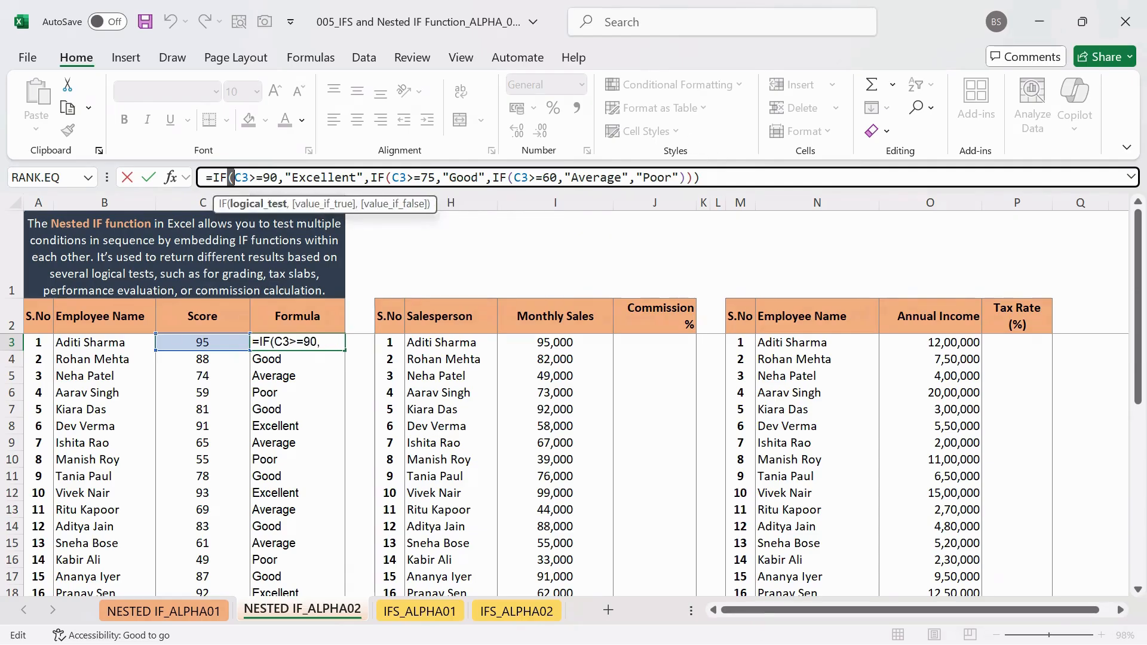
left_click(696, 177)
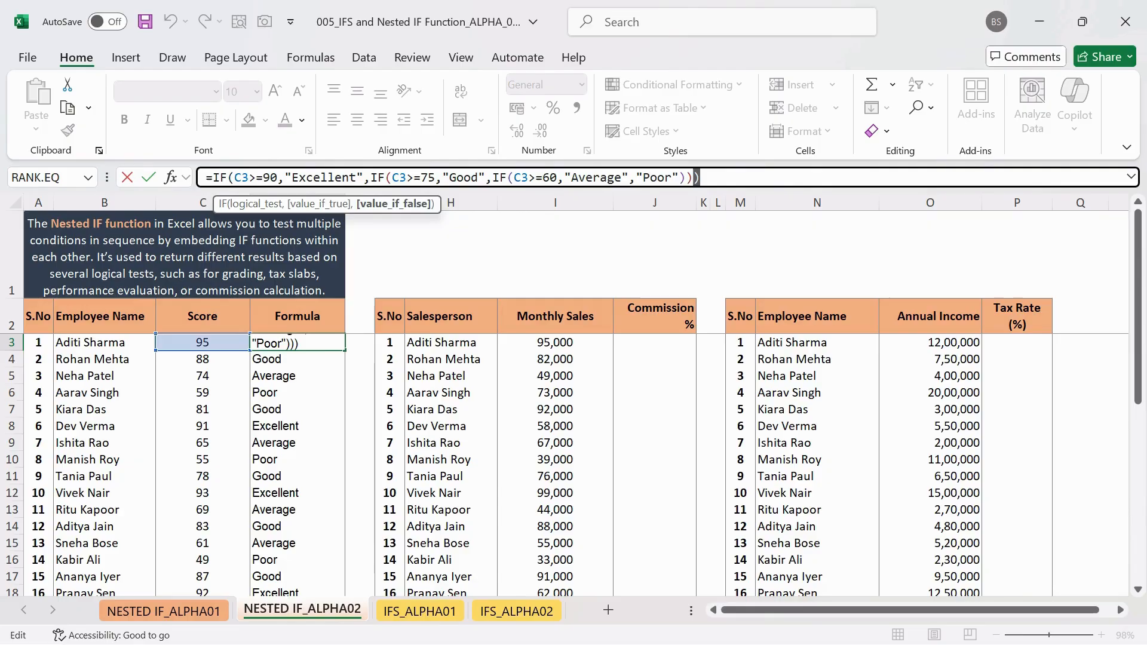
left_click(393, 178)
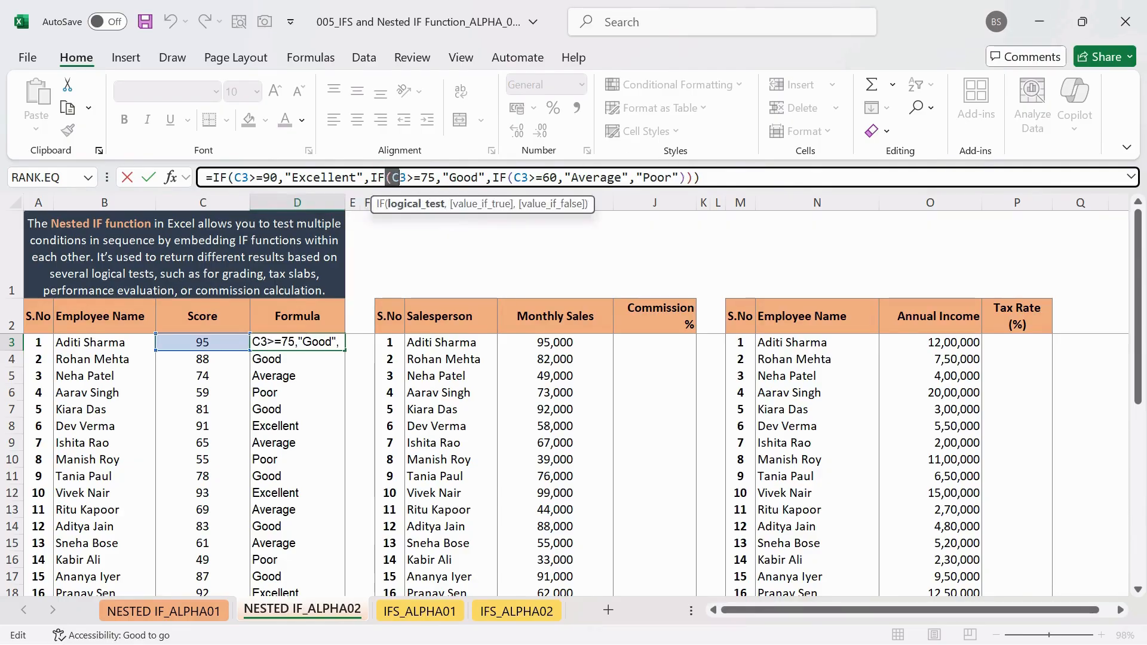
left_click(693, 177)
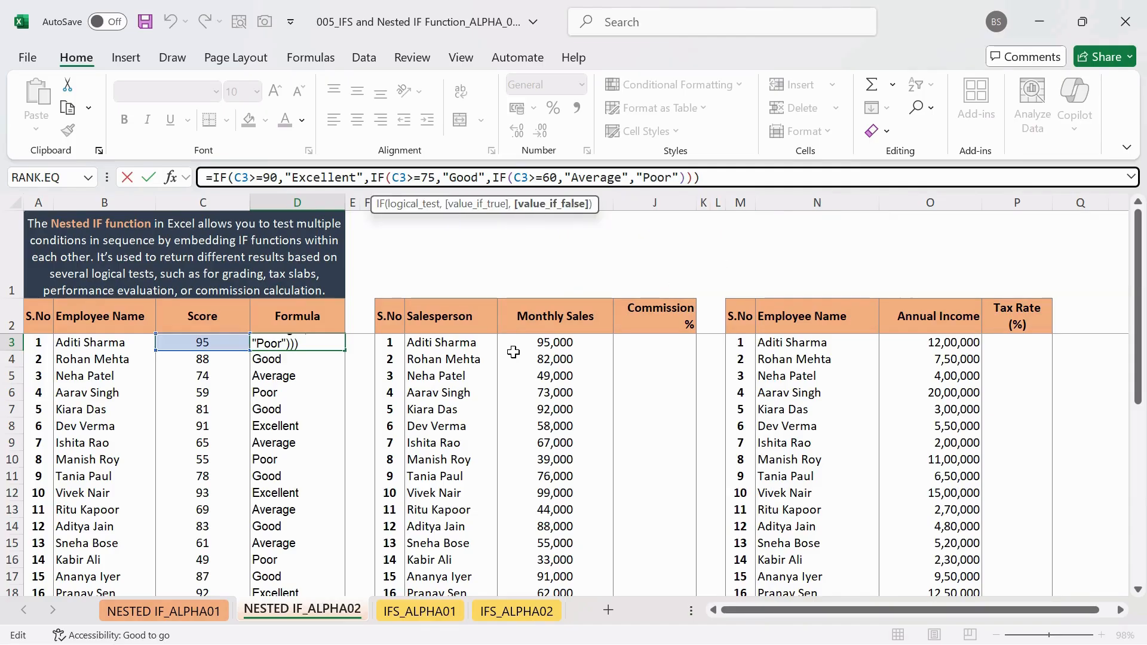
key("Return")
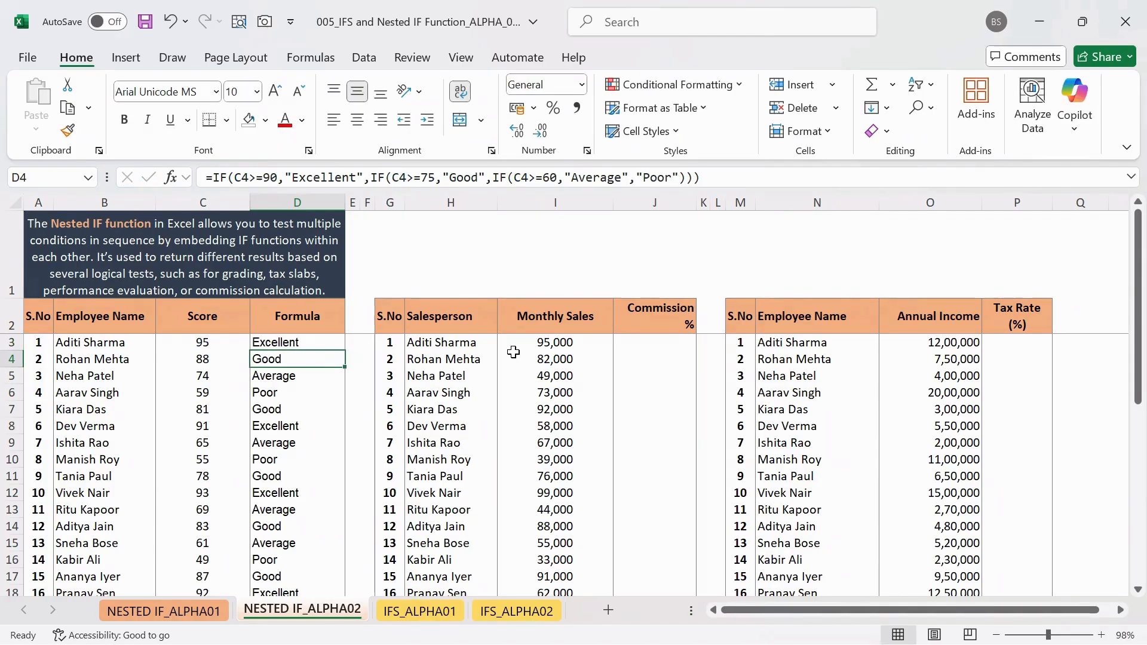
Locate the Sales Commission Calculation interpretation rules below the Salesperson table
scroll(497, 423, "right", 2)
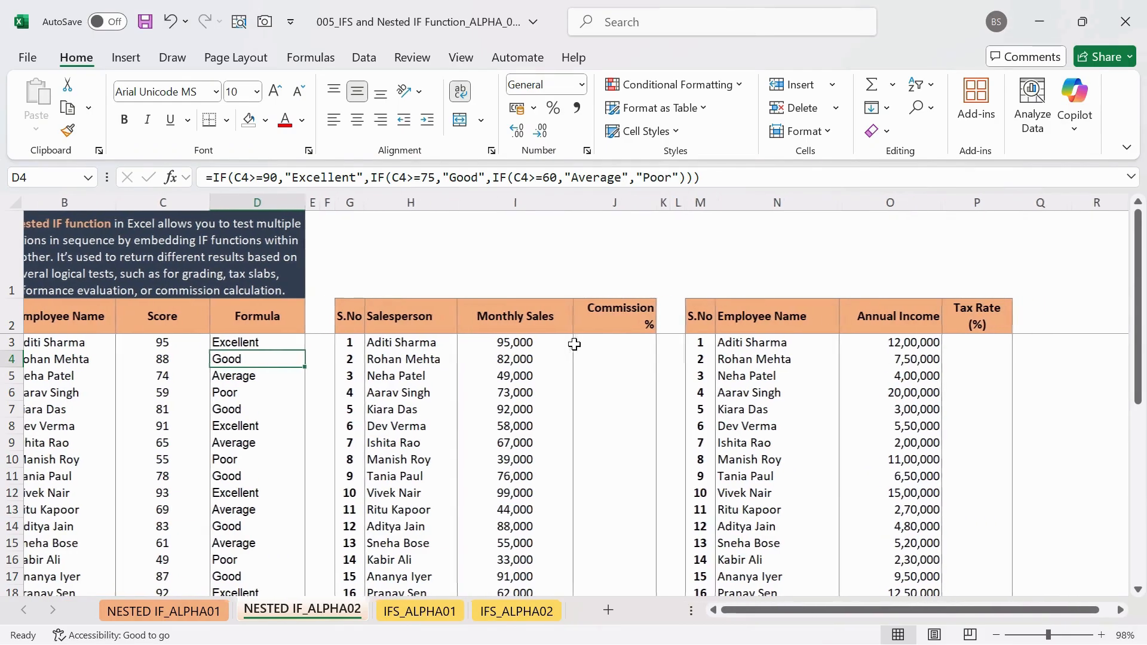
left_click(581, 344)
left_click(606, 358)
scroll(610, 364, "down", 6)
scroll(609, 363, "down", 1)
left_click_drag(367, 391, 504, 478)
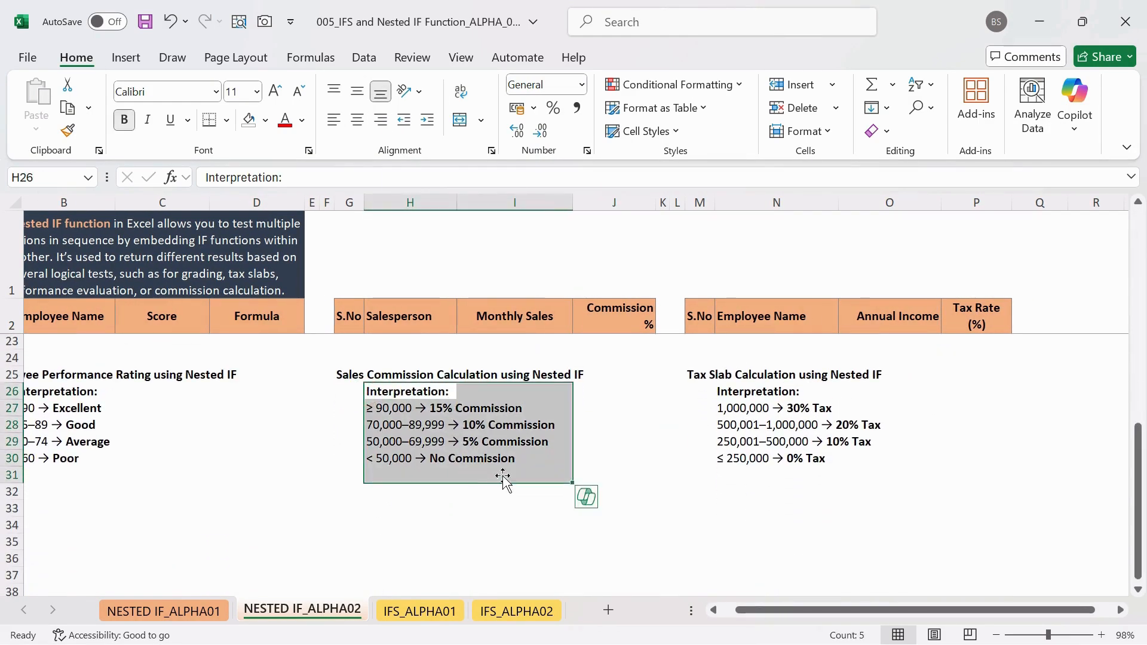
Examine the commission tiers in H27:H30, then return to J4 in the Commission % column
left_click(398, 408)
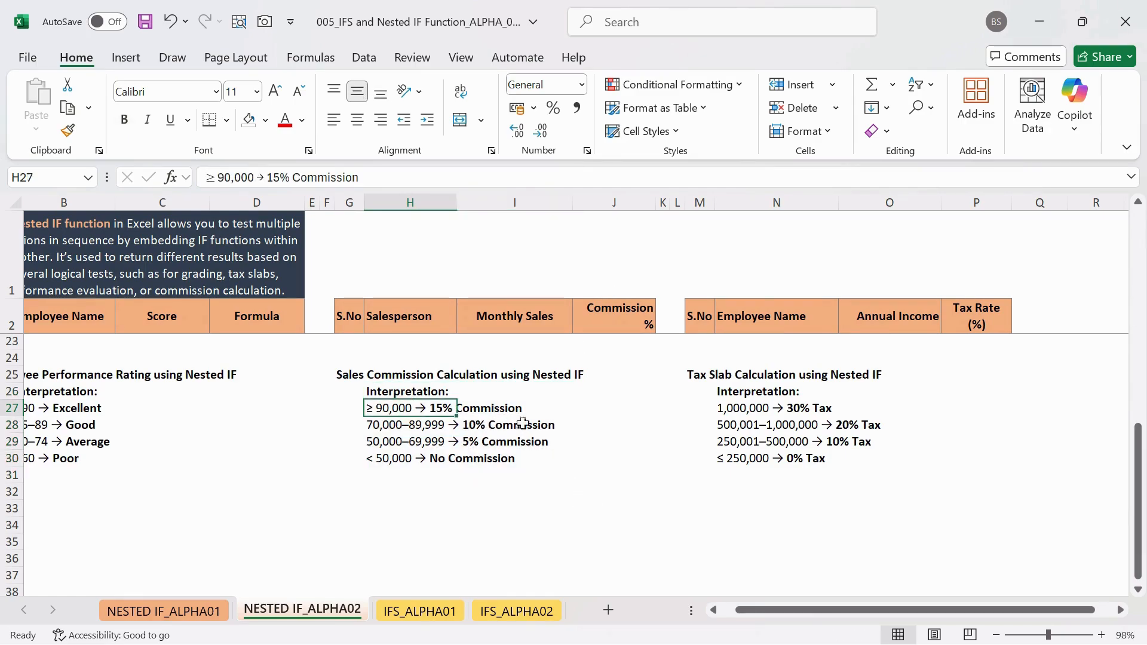
left_click_drag(369, 428, 424, 439)
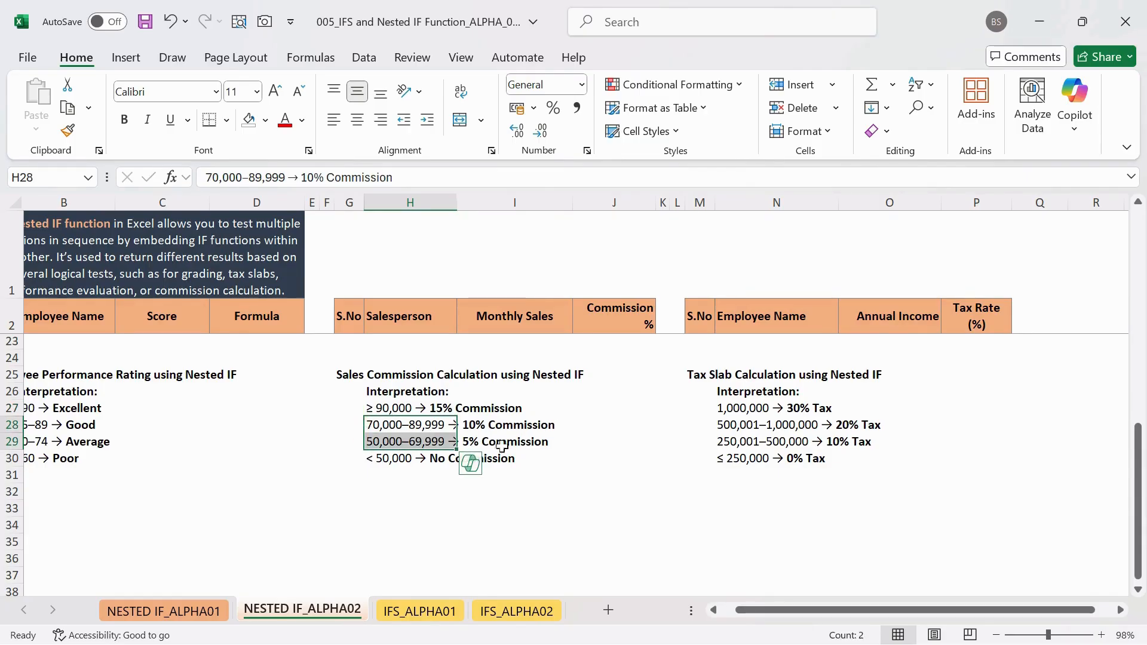
left_click(375, 441)
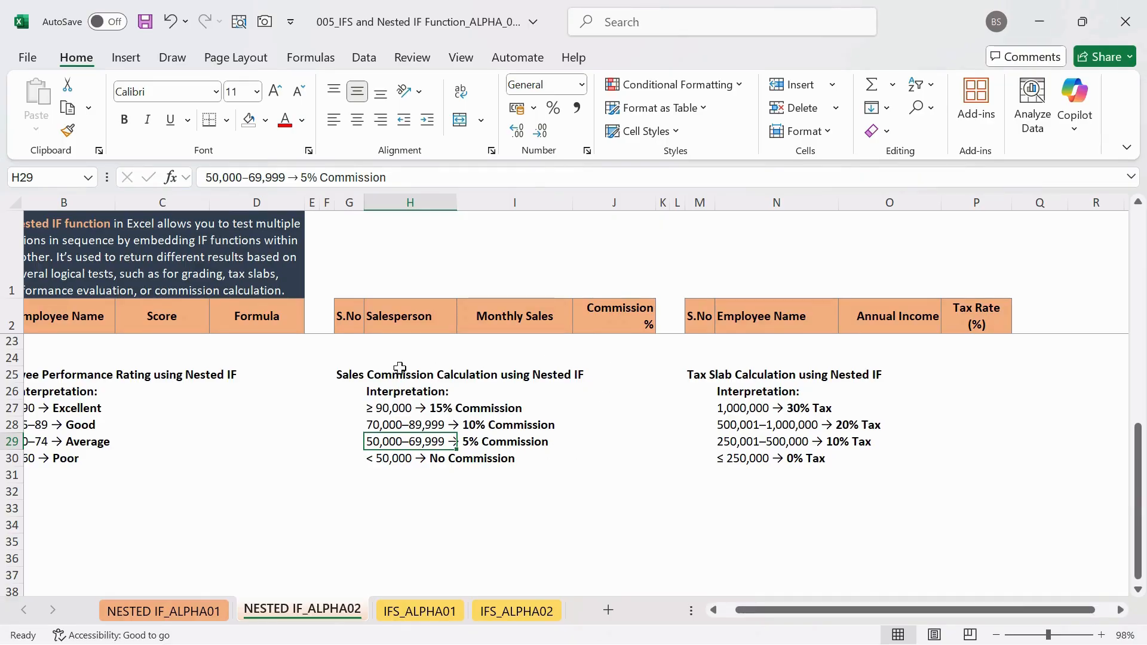
left_click(347, 360)
left_click_drag(346, 361, 621, 493)
scroll(622, 334, "up", 2)
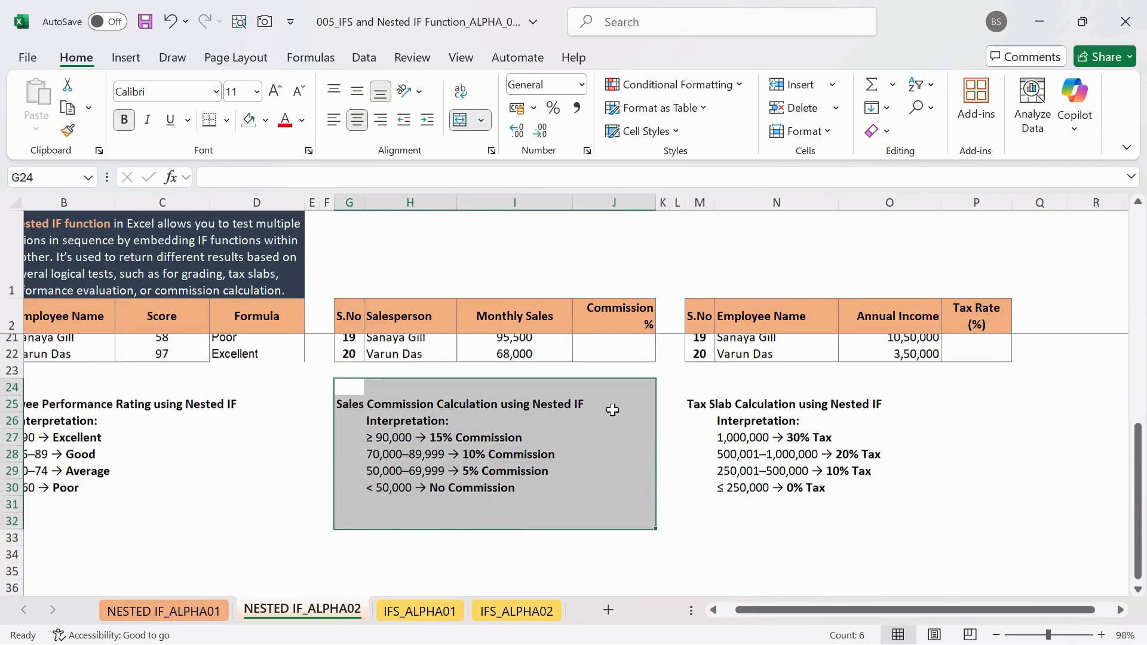
left_click(614, 326)
scroll(612, 326, "up", 5)
key("Down")
key("Down")
scroll(591, 347, "left", 1)
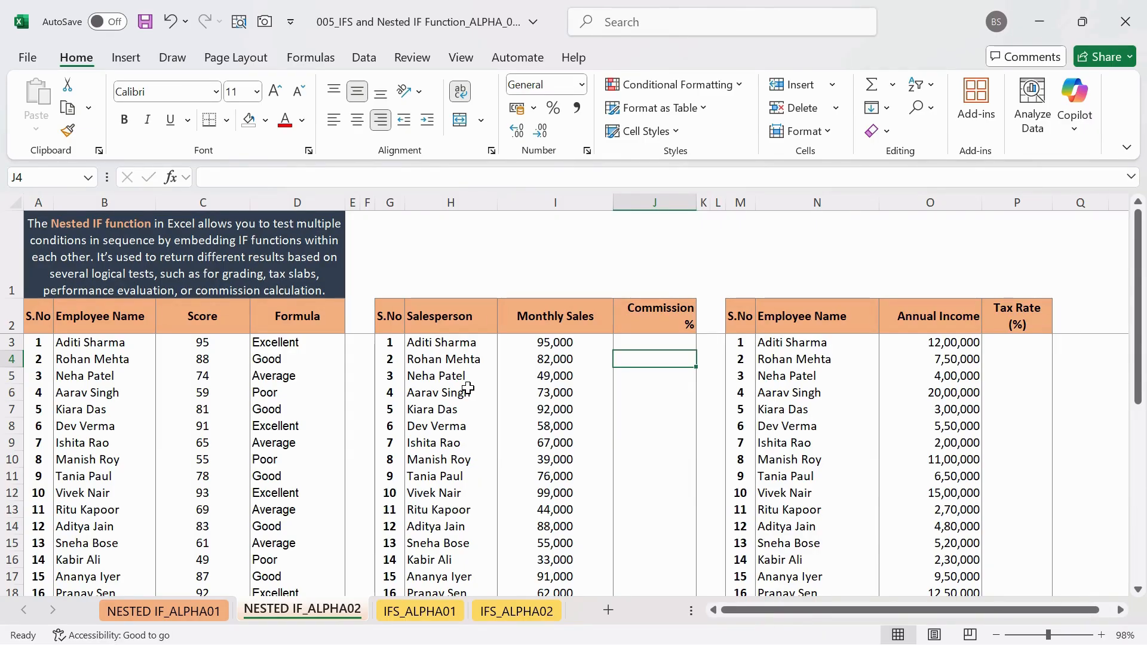
Examine the second, third and outer IF functions in D5's formula, leaving the formula unedited
left_click(257, 370)
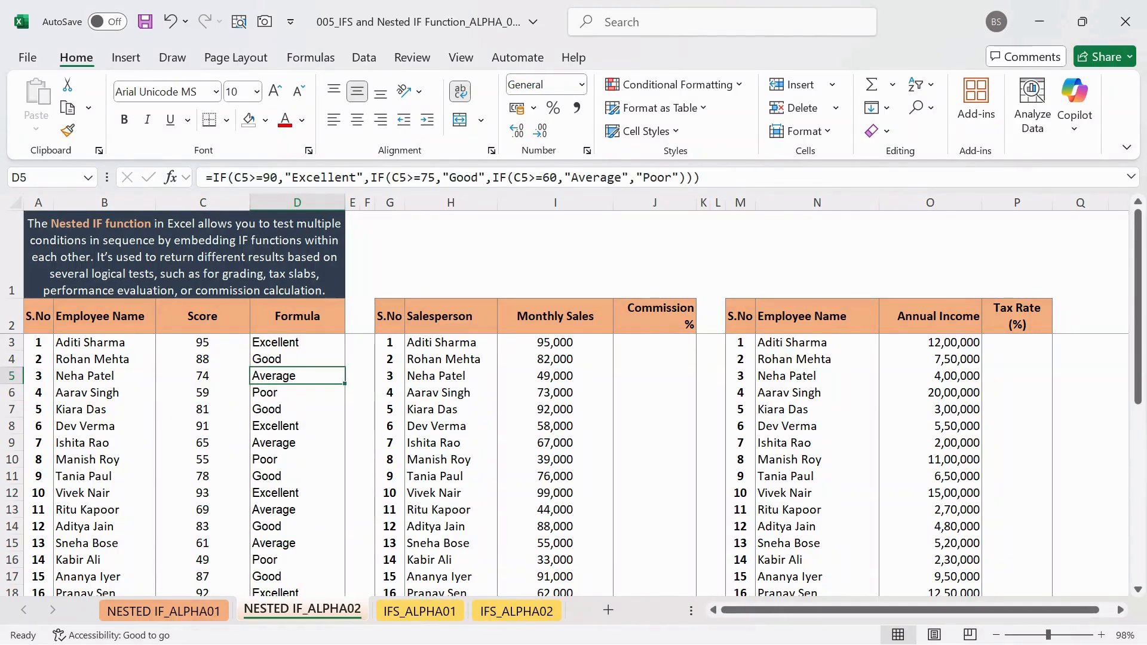
left_click(383, 178)
left_click_drag(370, 178, 414, 177)
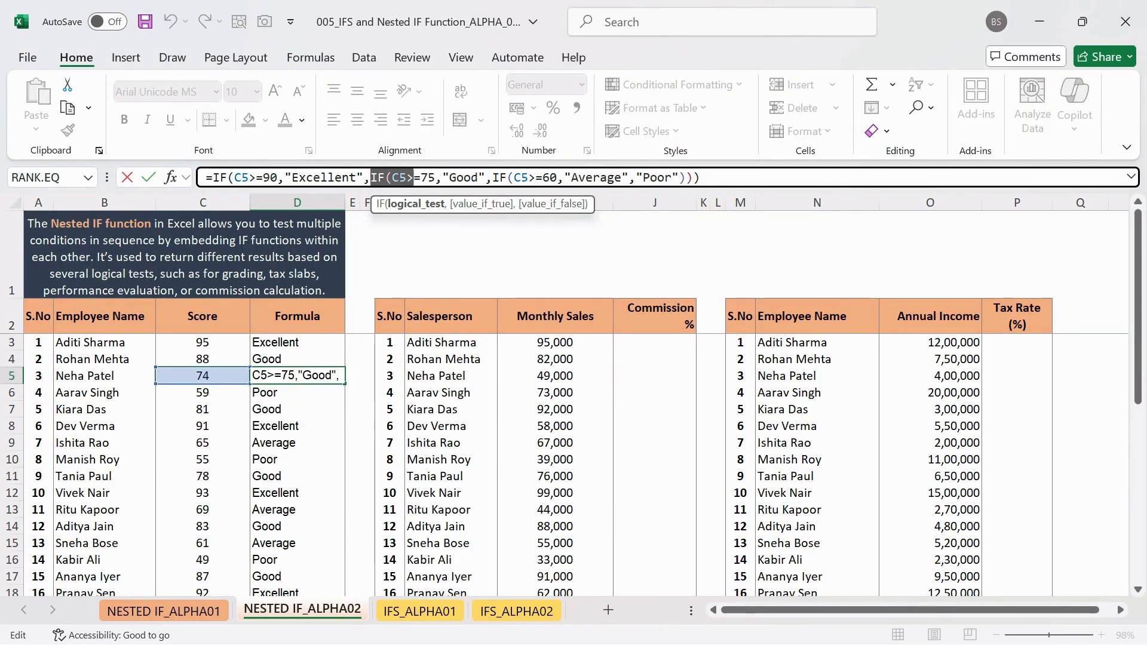
left_click_drag(493, 178, 542, 177)
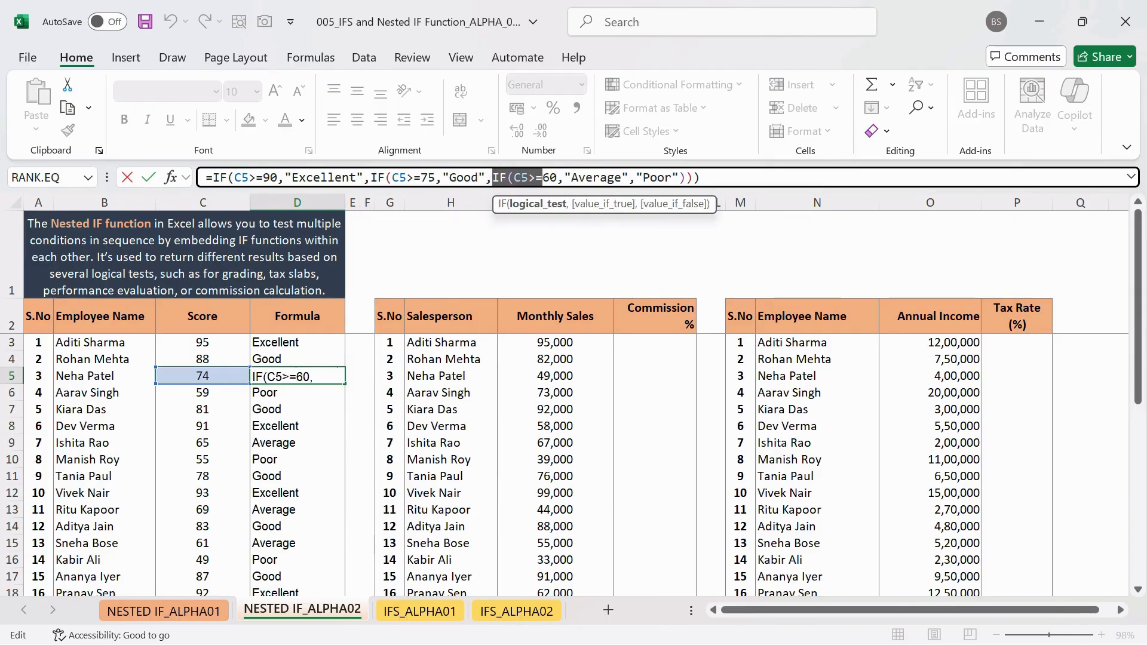
left_click_drag(205, 177, 248, 178)
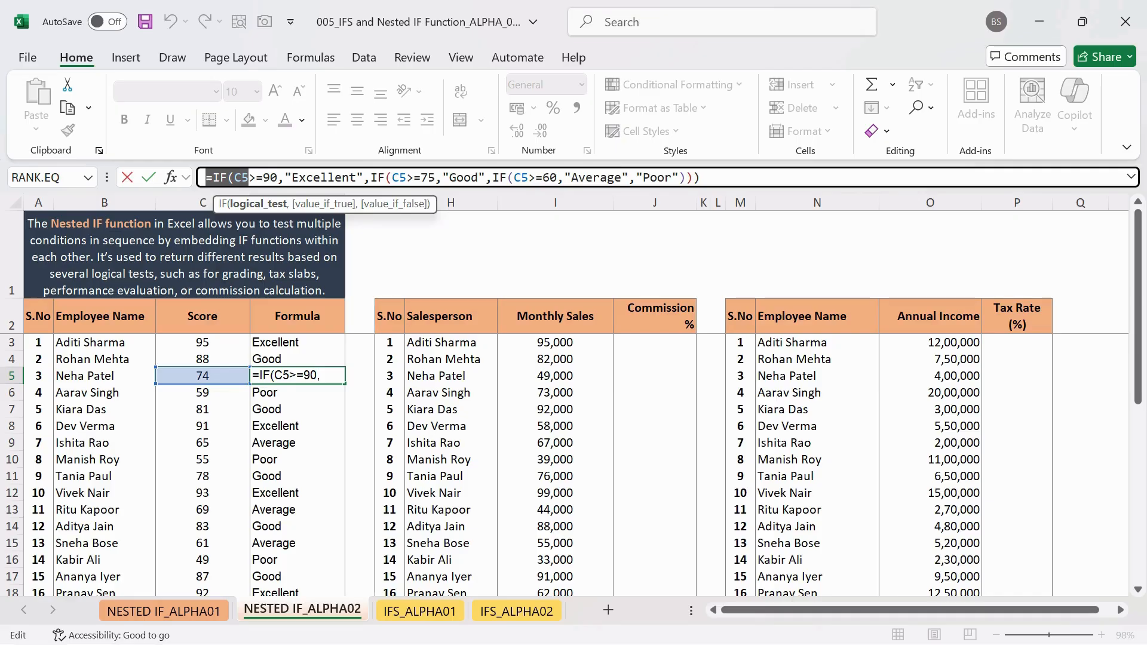
key("Return")
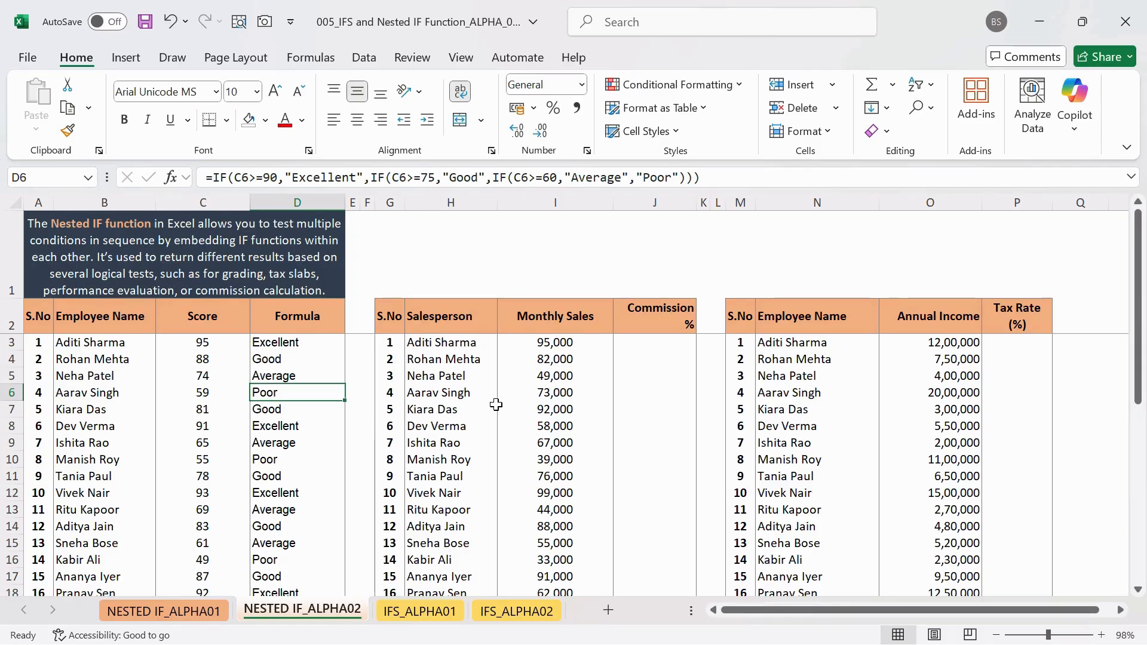
Review the Sales Commission Calculation interpretation rules below the Salesperson table, then return to the first data rows
scroll(445, 406, "down", 2)
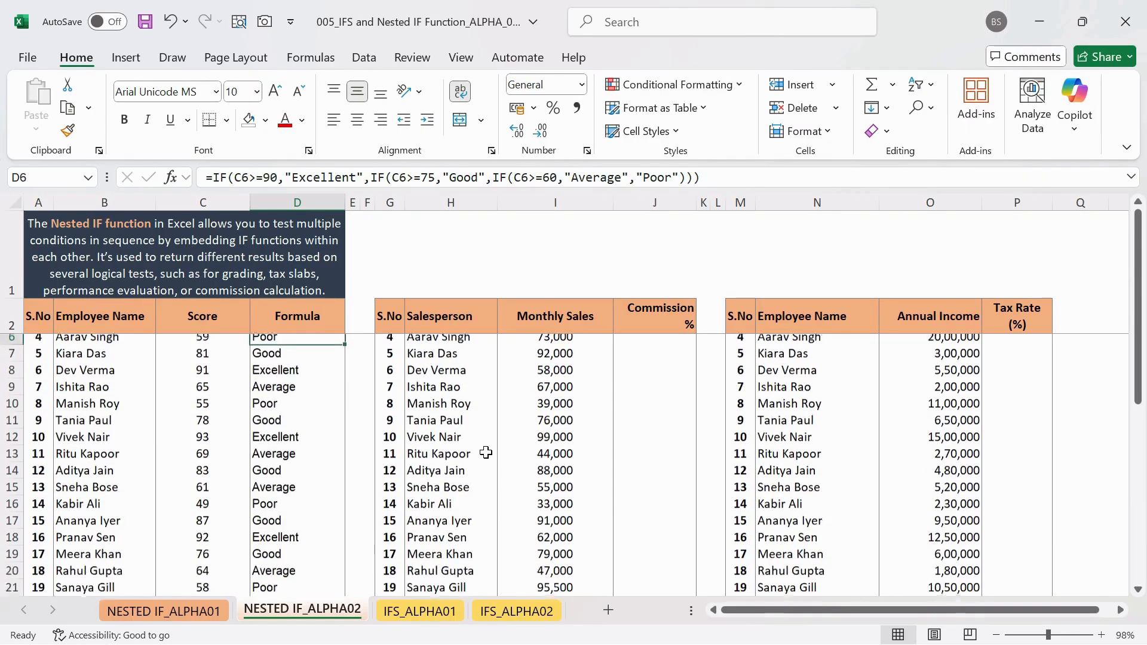
scroll(485, 452, "down", 2)
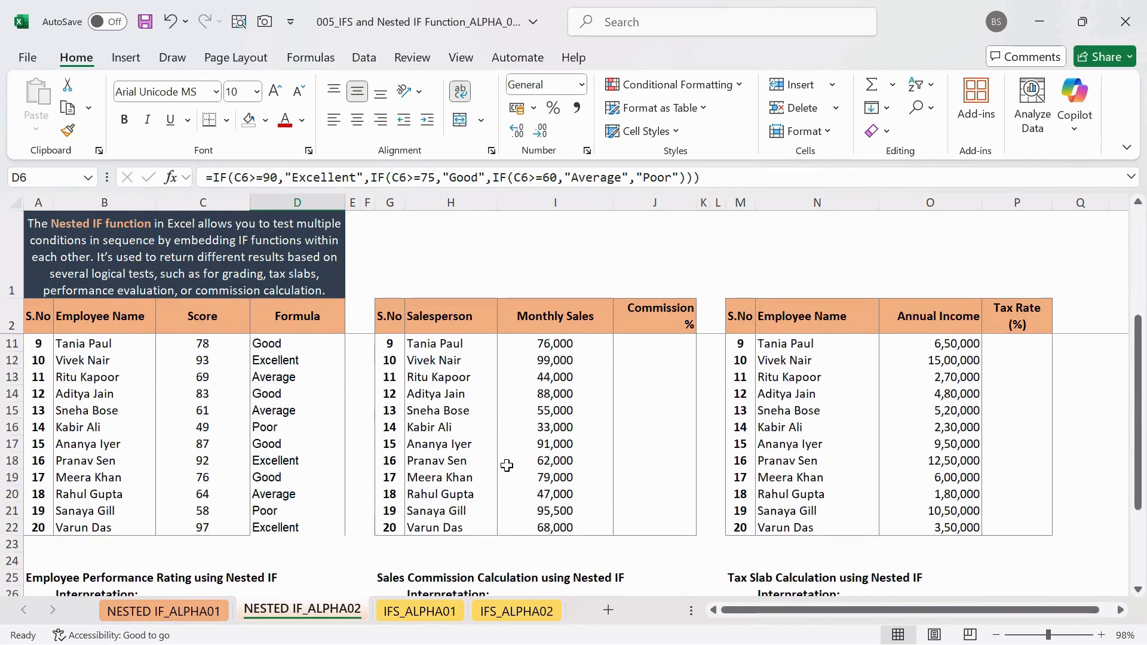
scroll(507, 466, "down", 3)
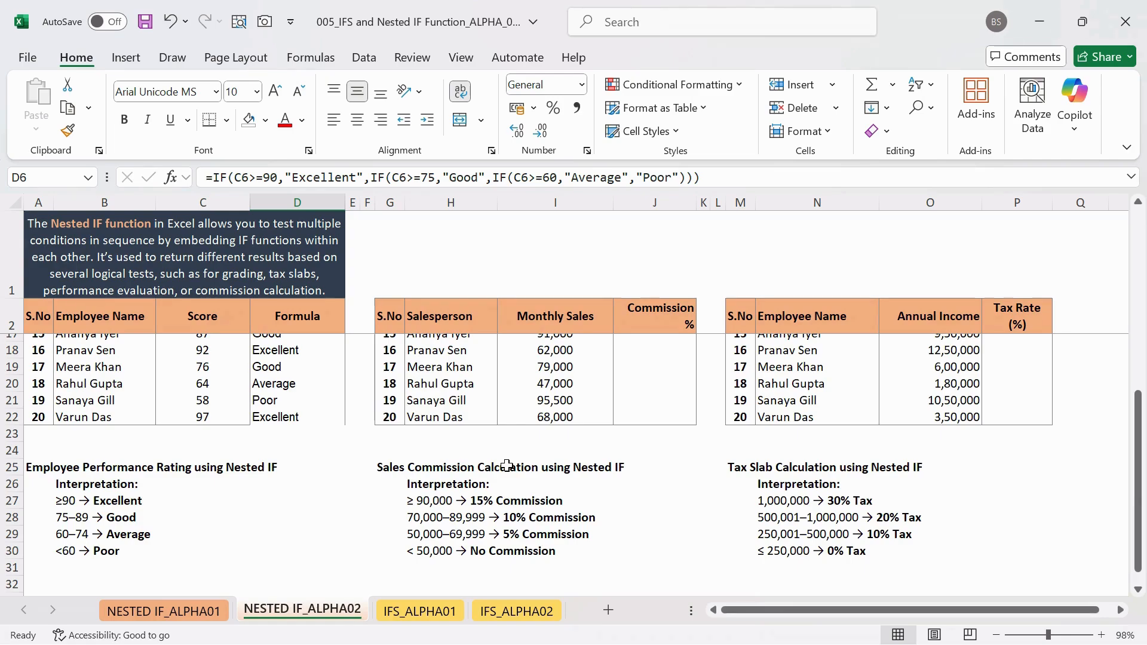
scroll(507, 465, "up", 6)
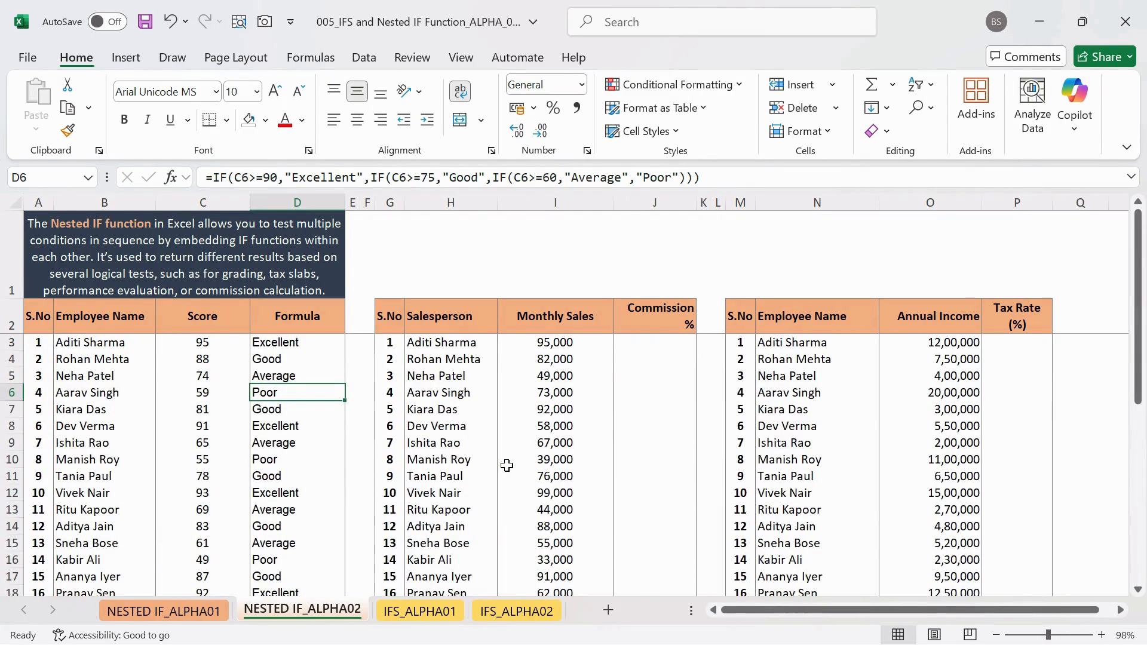
scroll(466, 468, "down", 3)
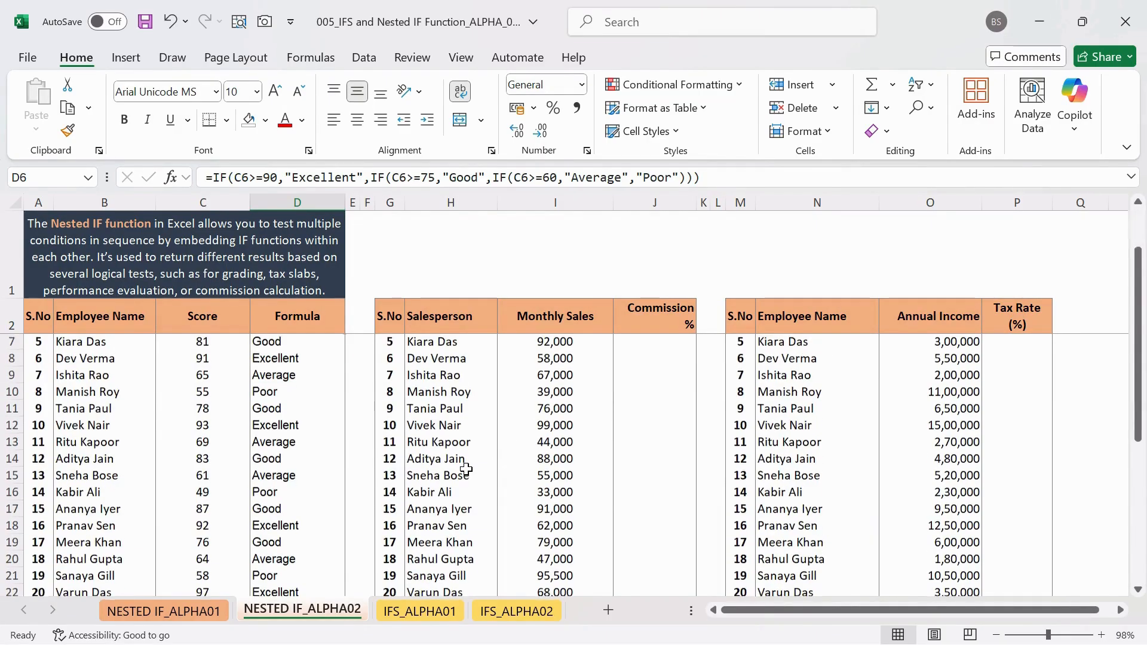
scroll(486, 427, "up", 3)
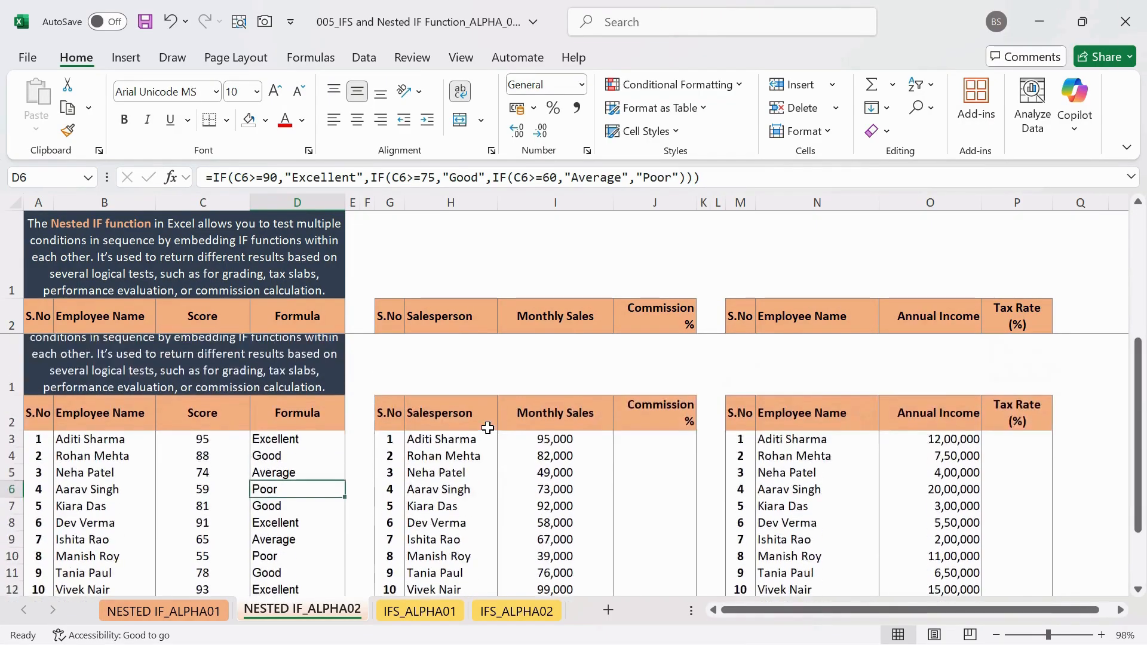